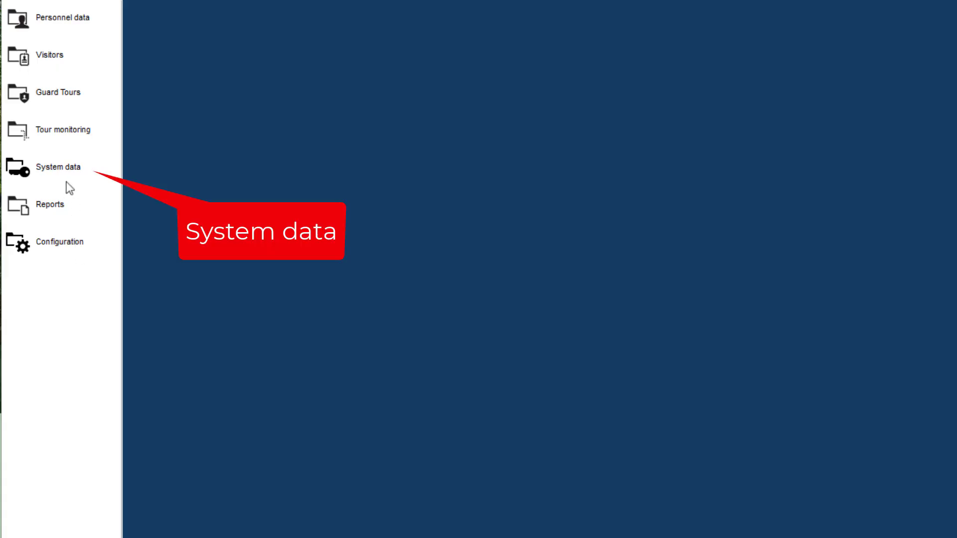
Open the Special days list under System data > Calendar
left_click(68, 178)
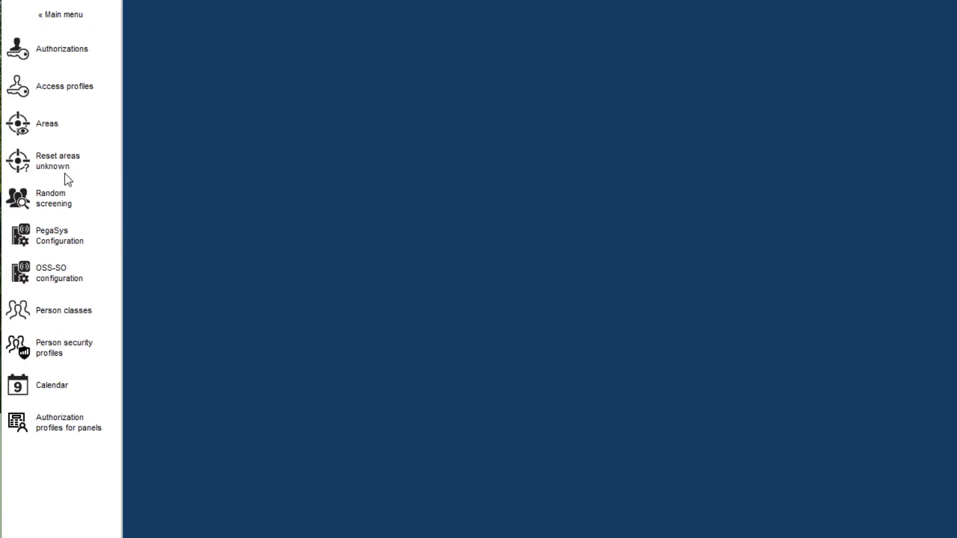
left_click(50, 386)
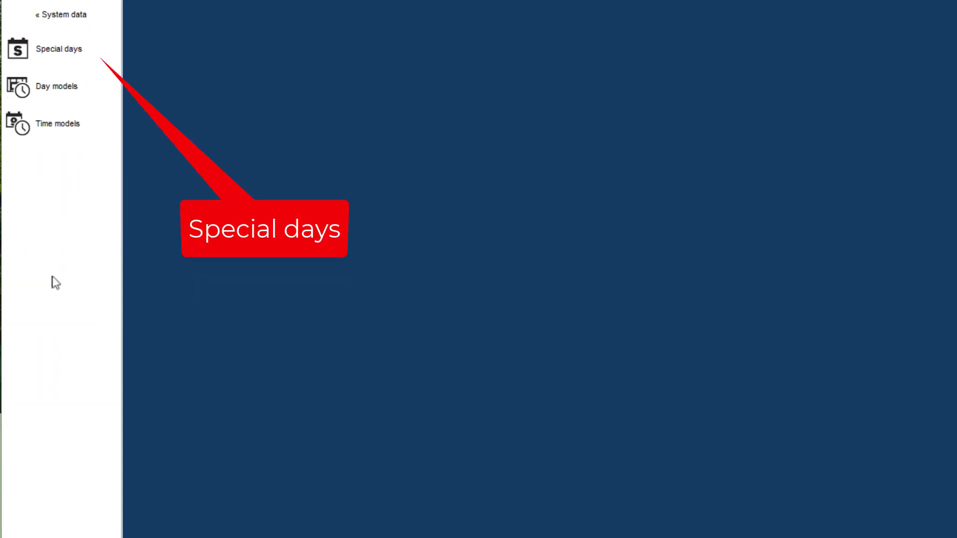
left_click(63, 56)
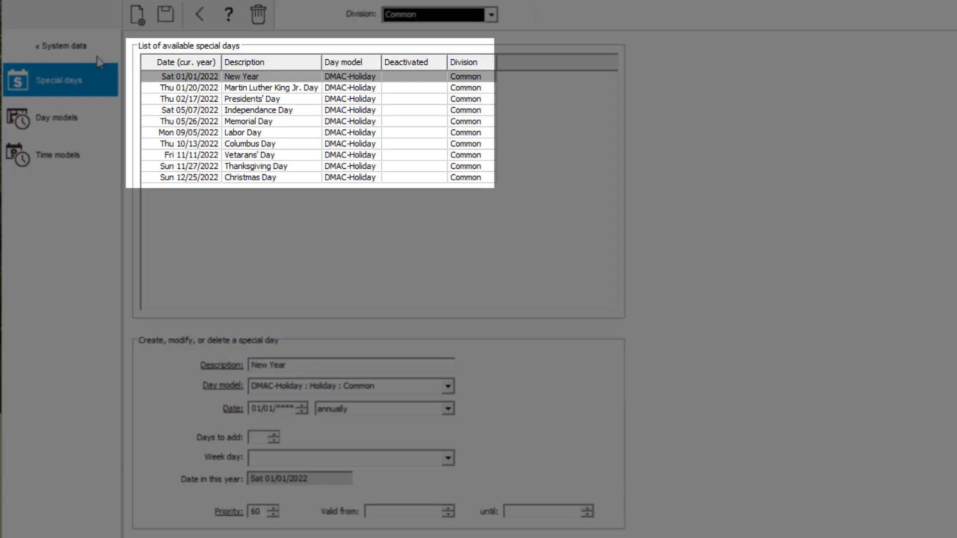
Sort special days by date, then rename the DMAC-Holiday day model to RoHo-Holiday and save
left_click(193, 65)
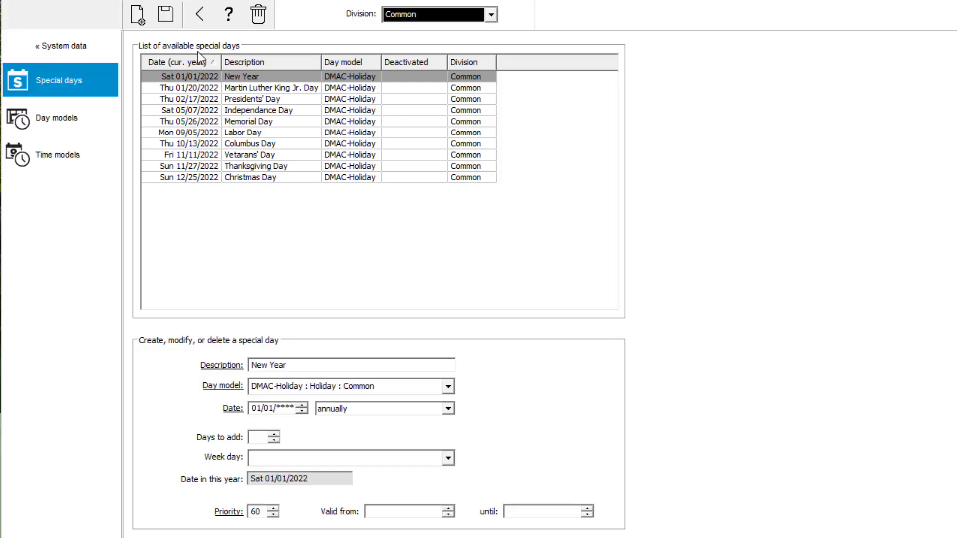
left_click(73, 122)
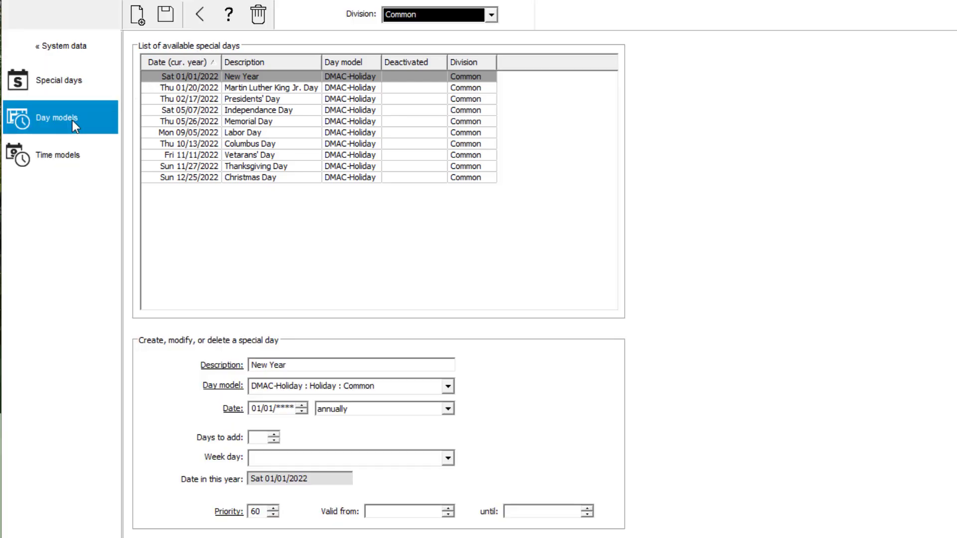
left_click(173, 79)
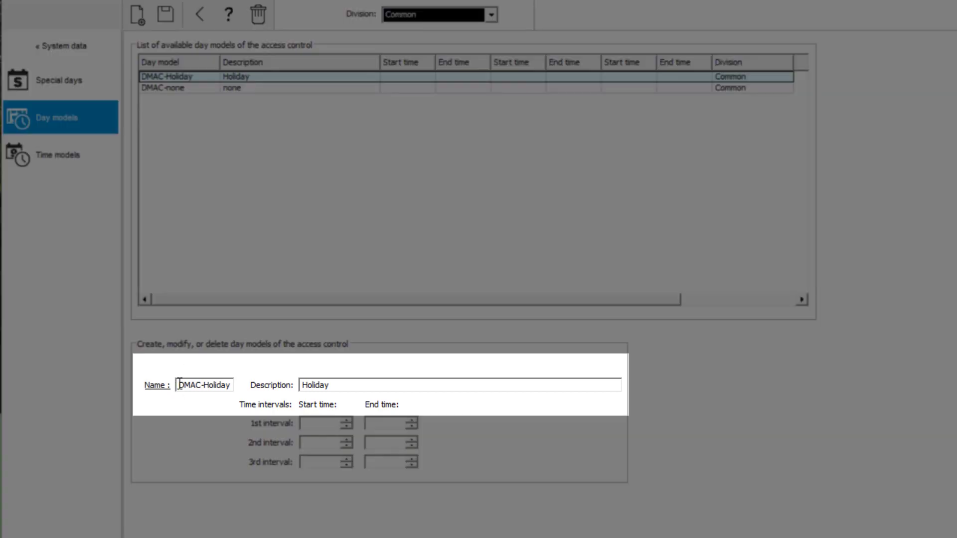
left_click_drag(180, 384, 194, 386)
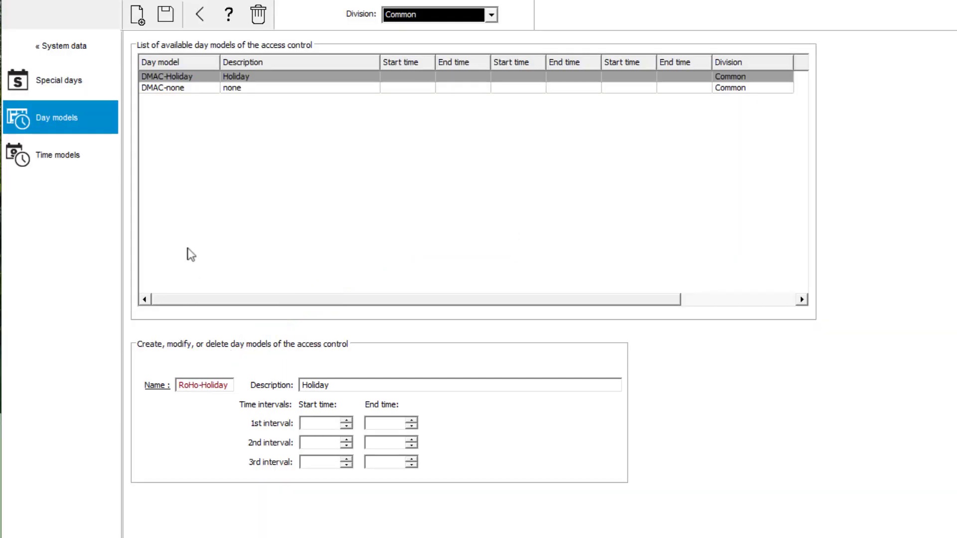
left_click(166, 17)
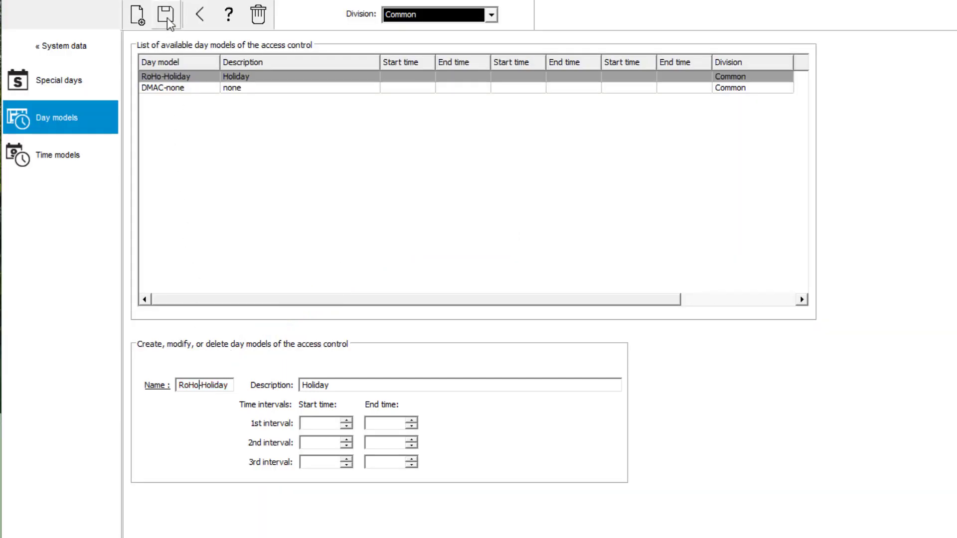
Delete Martin Luther King Jr. Day, Presidents' Day and Independance Day from the special days
left_click(52, 86)
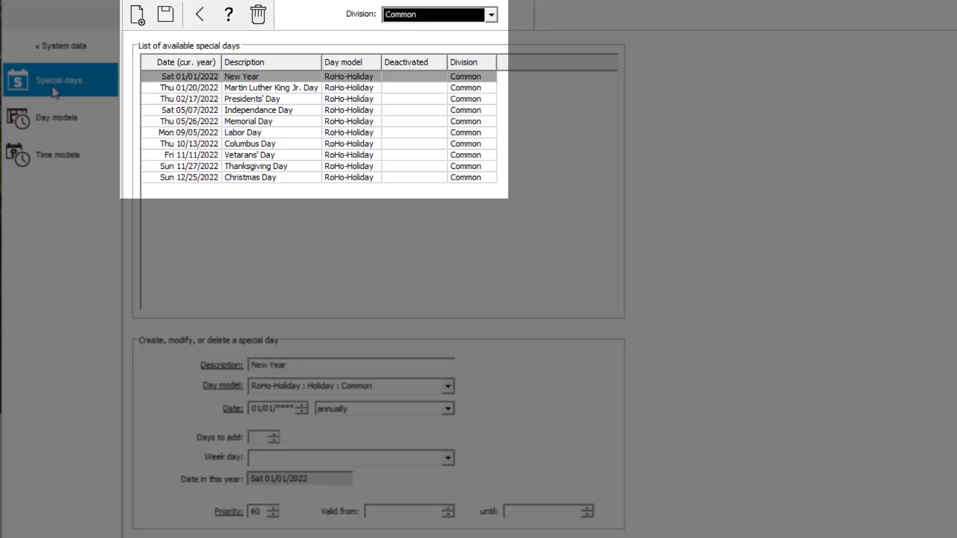
left_click(261, 88)
left_click(259, 18)
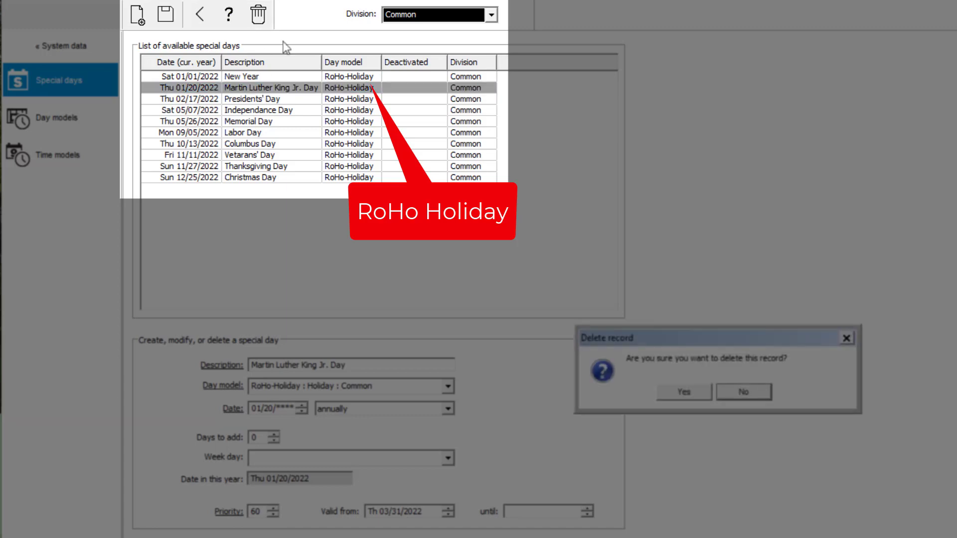
left_click(666, 393)
left_click(258, 16)
left_click(664, 393)
left_click(258, 16)
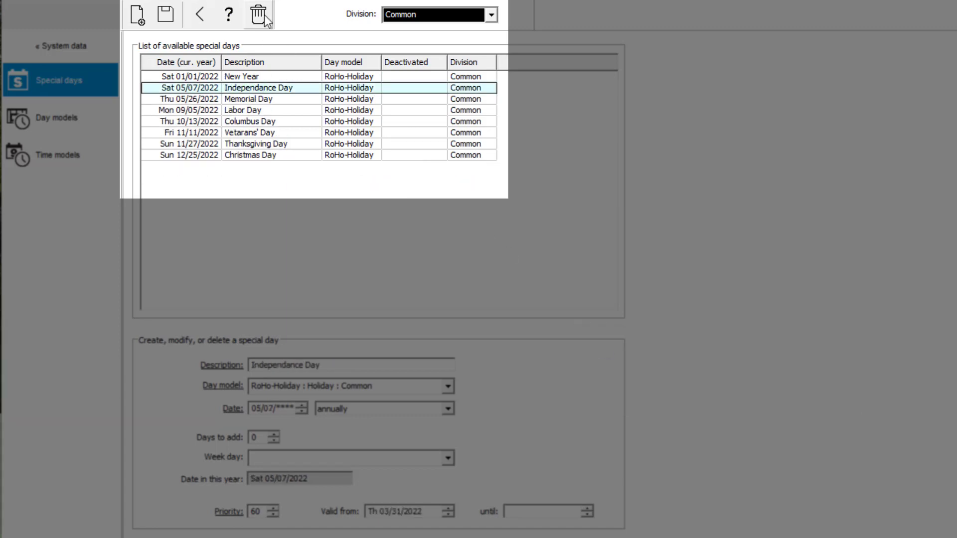
left_click(665, 393)
Delete Columbus Day, Memorial Day, Veterans' Day and Thanksgiving Day from the special days
left_click(284, 109)
left_click(258, 16)
left_click(687, 391)
left_click(259, 88)
left_click(258, 16)
left_click(686, 392)
left_click(267, 99)
left_click(258, 16)
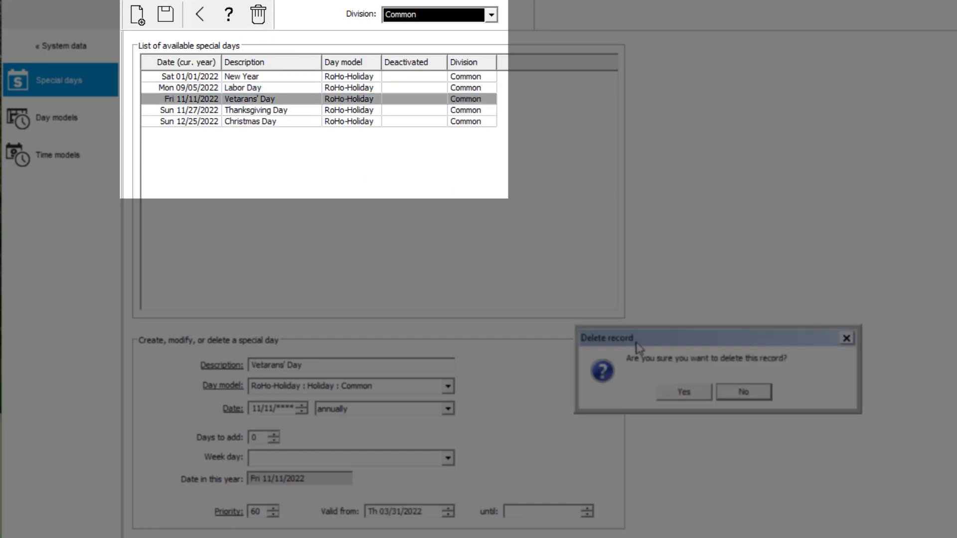
left_click(691, 392)
left_click(243, 102)
left_click(258, 16)
key("Return")
left_click(279, 88)
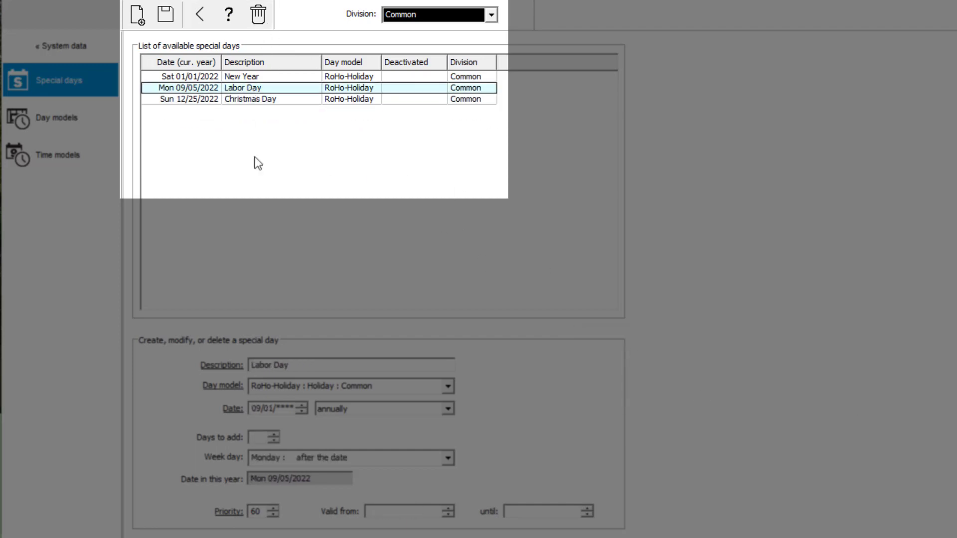
Change Labor Day to a fixed annual 05/01 date with no weekday rule and save
left_click(258, 427)
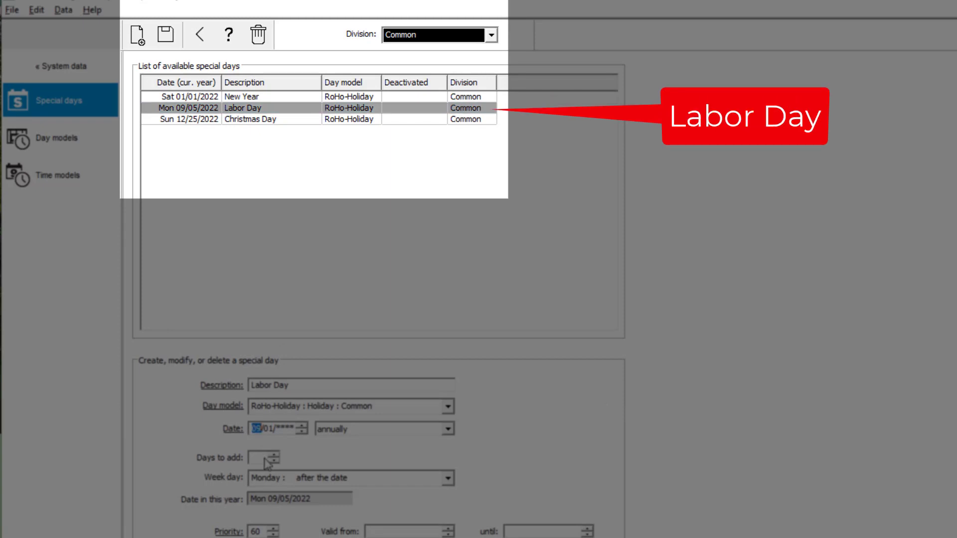
type("05")
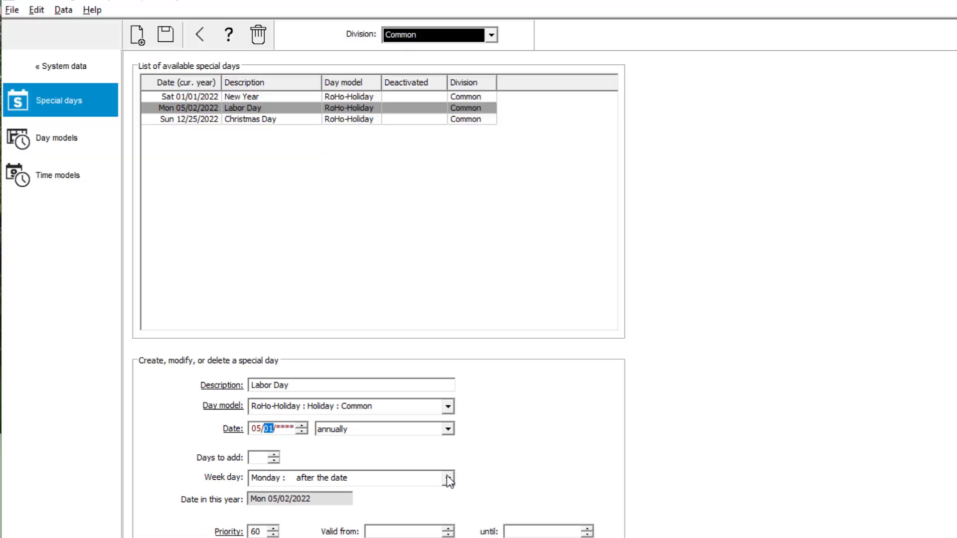
left_click(447, 478)
left_click(424, 492)
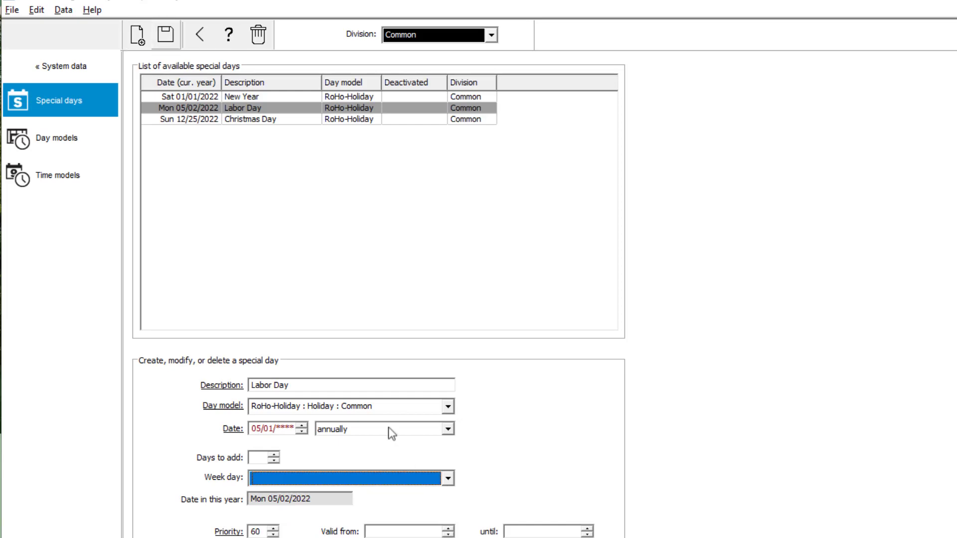
left_click(165, 36)
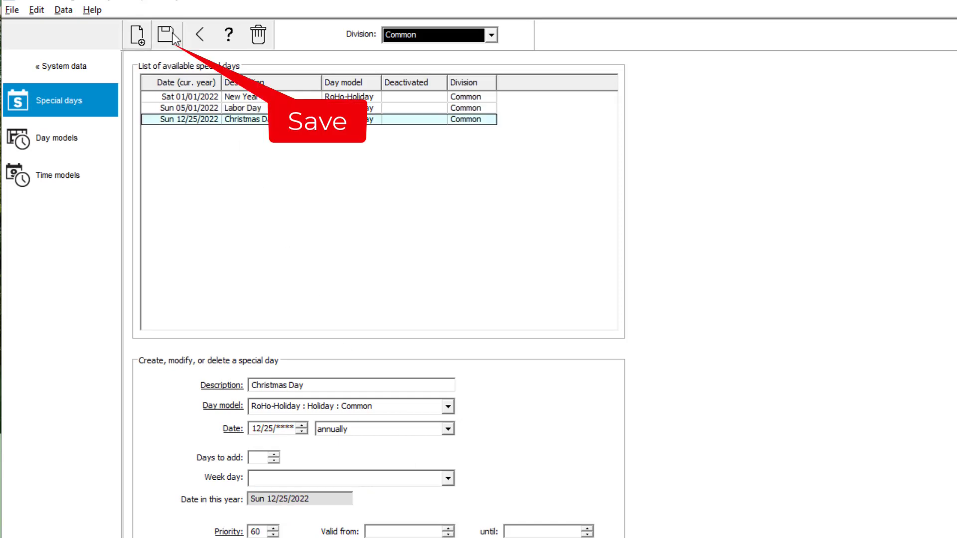
left_click(138, 38)
left_click(281, 388)
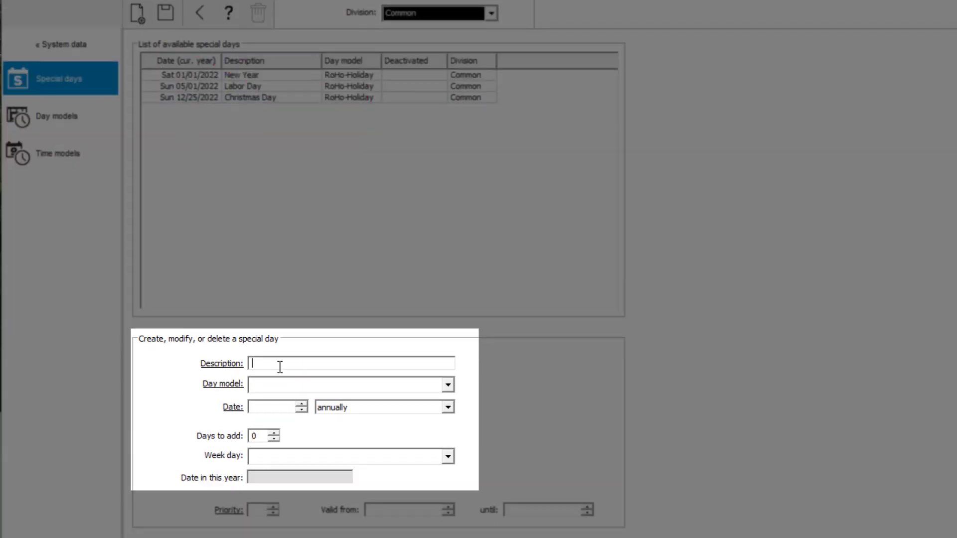
Add an 'Easter' special day on RoHo-Holiday, dependent on Easter, with priority 60
type("Easter")
left_click(447, 385)
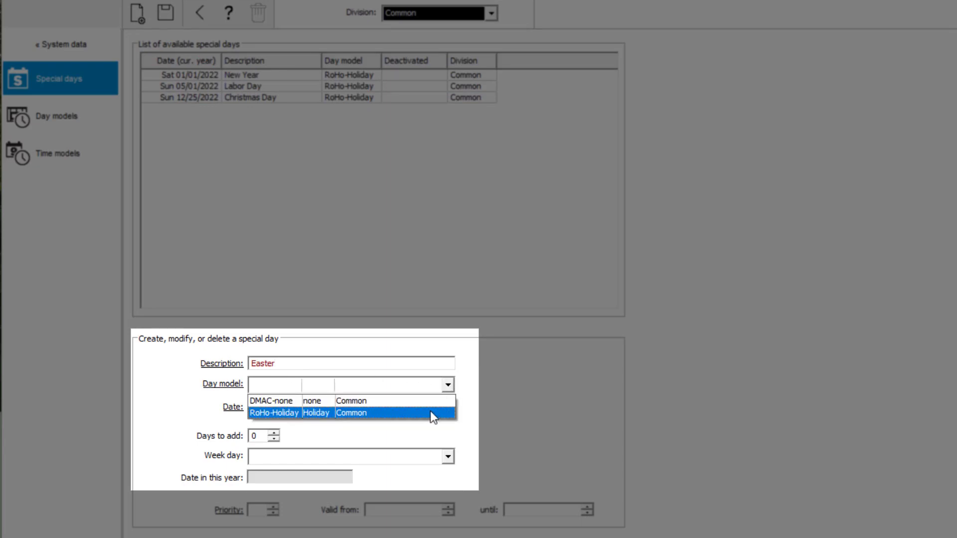
left_click(430, 411)
left_click(448, 407)
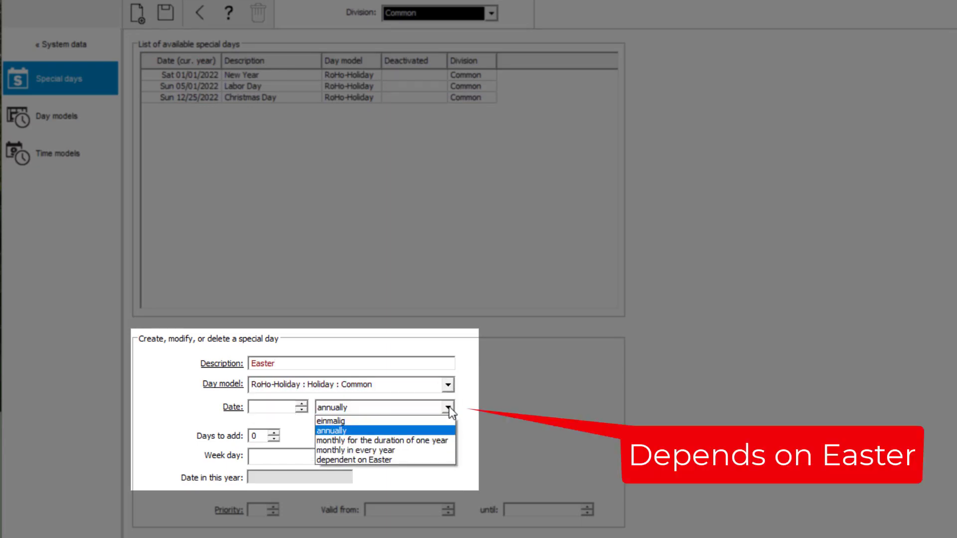
left_click(427, 459)
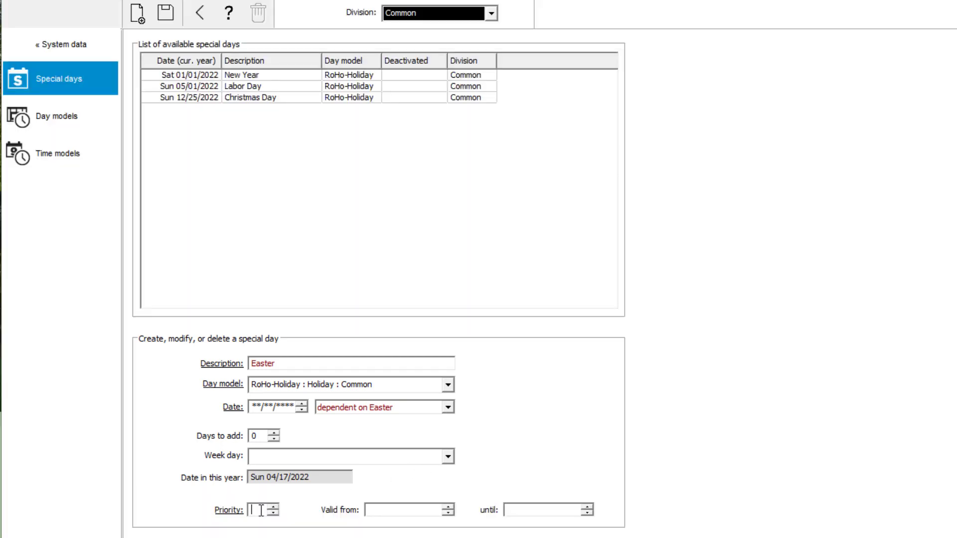
type("60")
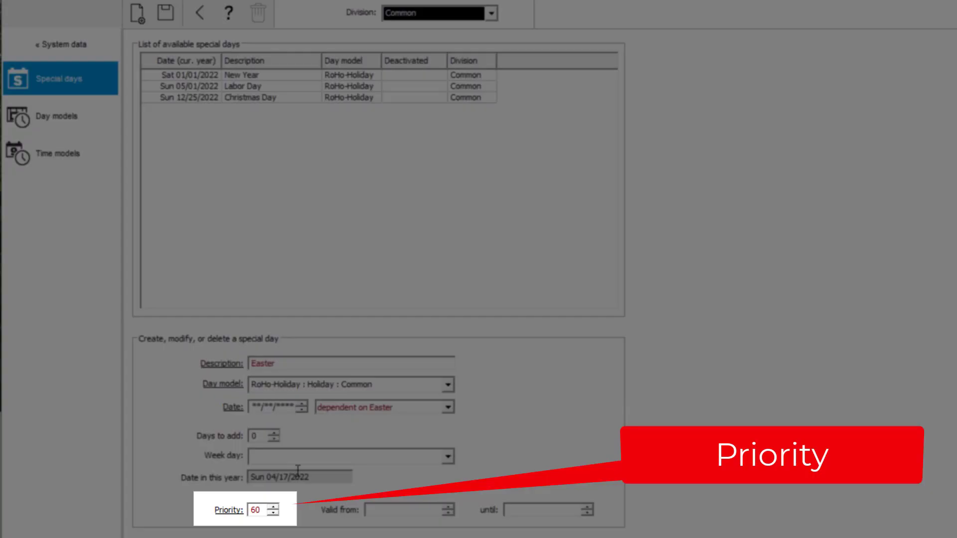
left_click(172, 15)
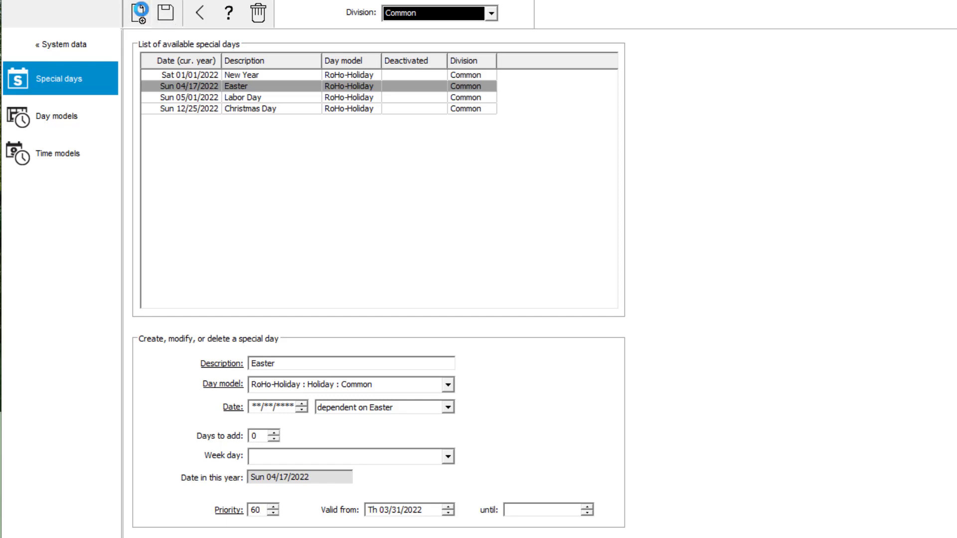
Add 'Easter Monday' on RoHo-Holiday, dependent on Easter with 1 day added, and save
left_click(146, 14)
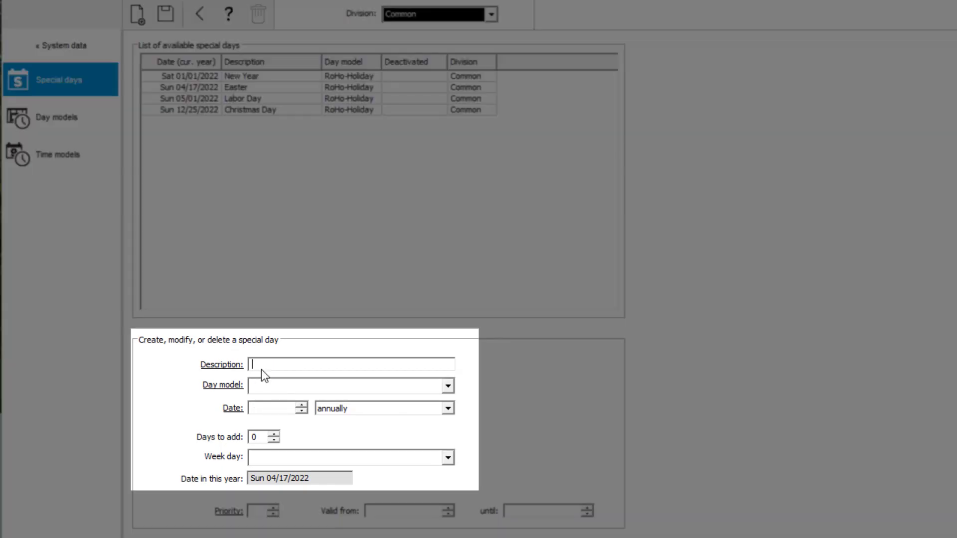
type("Easter Monday")
left_click(449, 408)
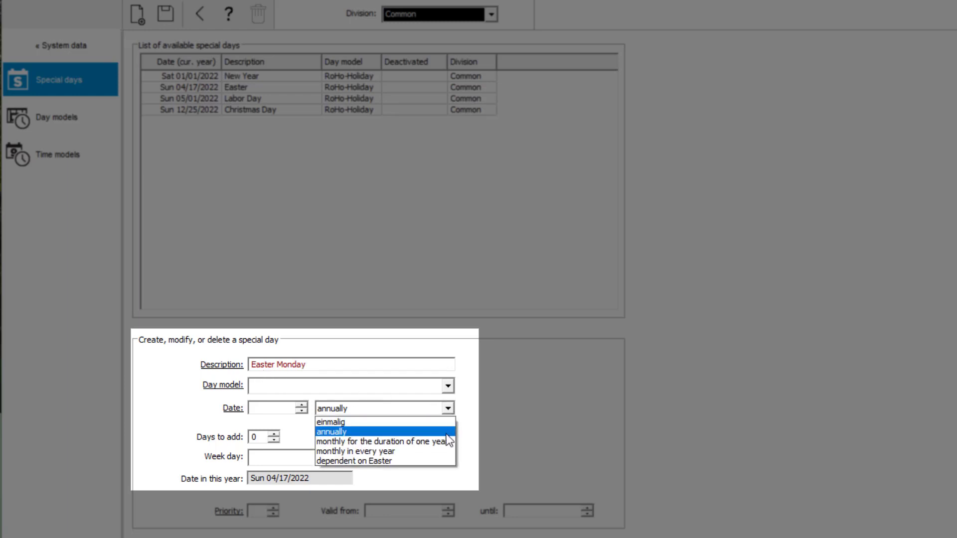
left_click(435, 461)
left_click(273, 434)
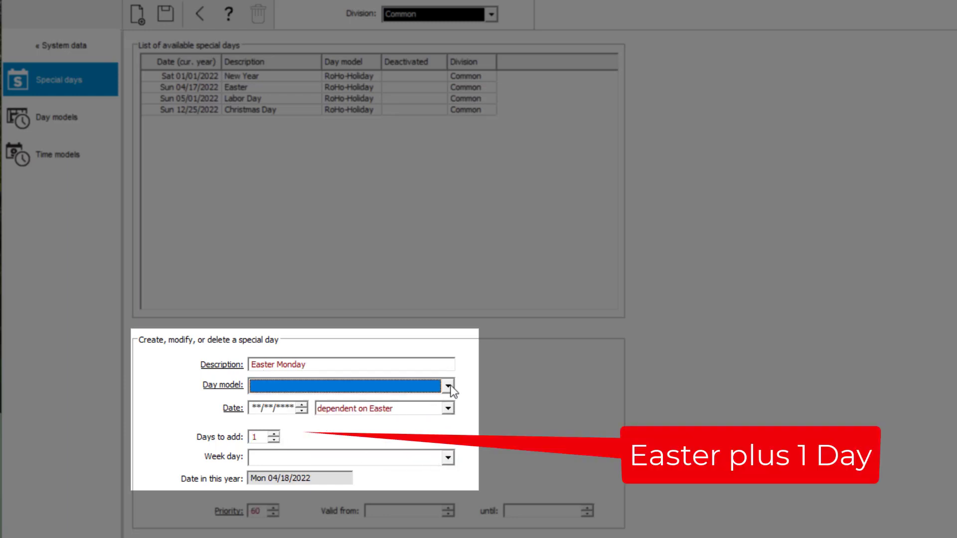
left_click(449, 386)
key("Down")
key("Down")
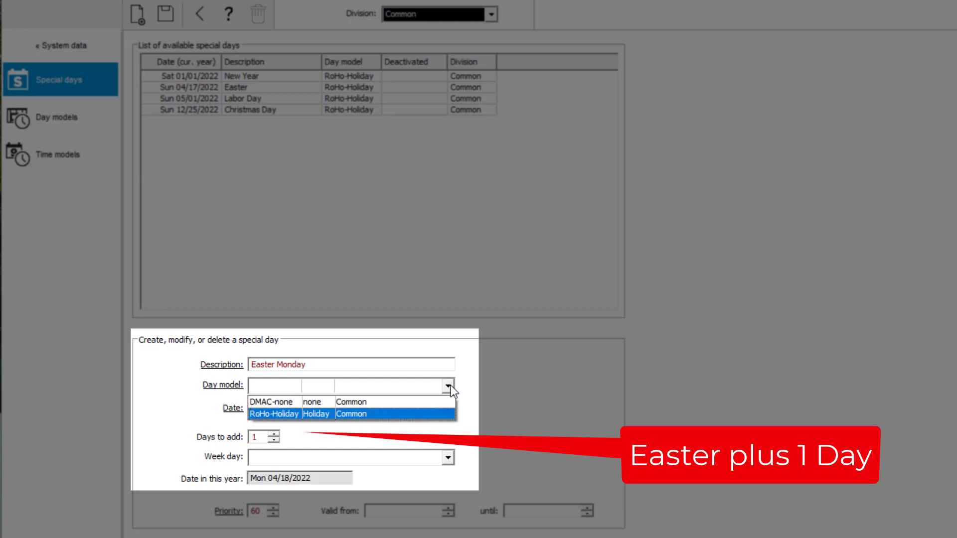
left_click(419, 413)
left_click(448, 408)
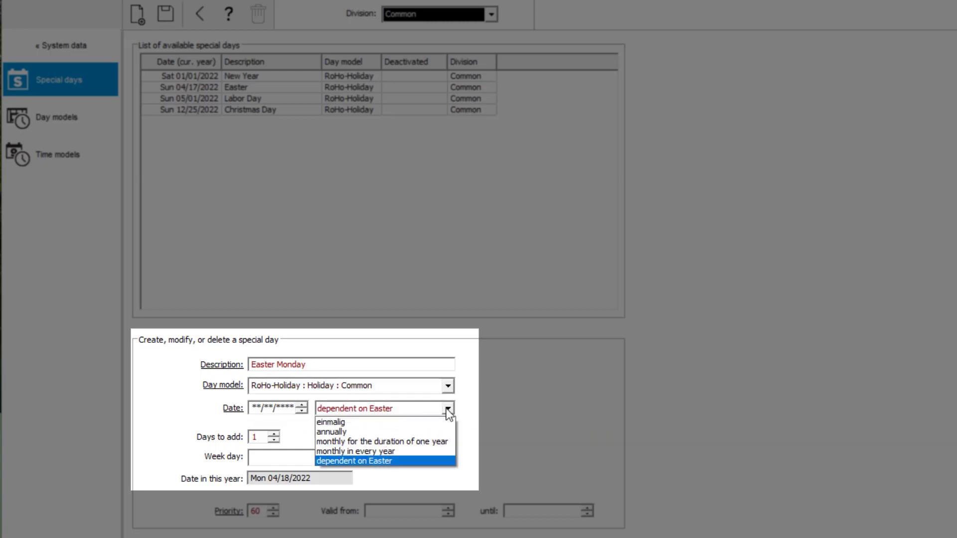
left_click(448, 408)
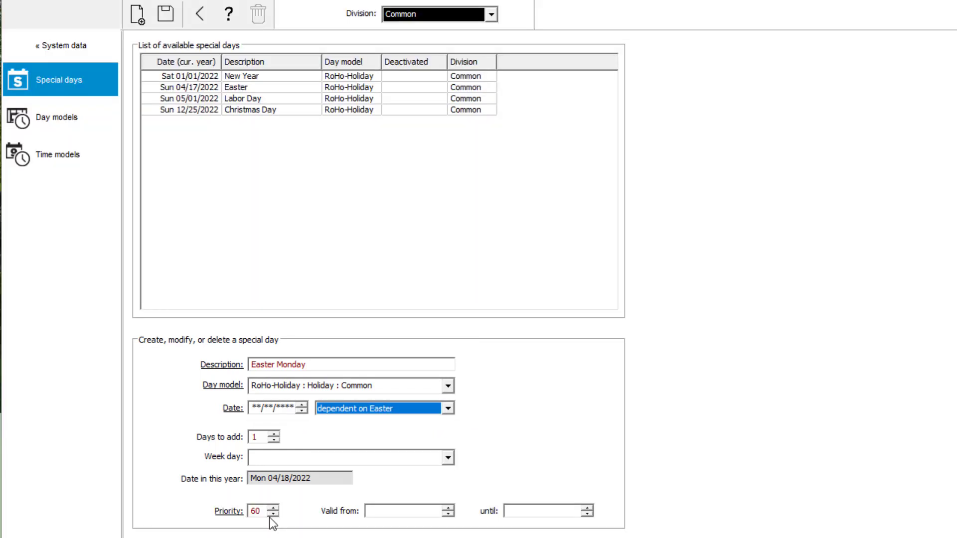
left_click(166, 15)
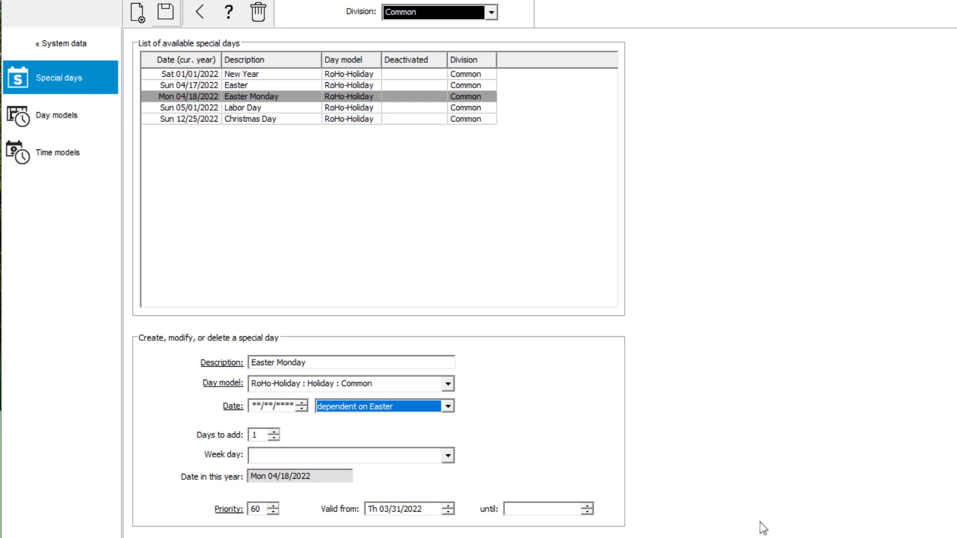
left_click(139, 16)
left_click(274, 364)
Add 'Good Friday' on RoHo-Holiday, Easter minus 2 days, with priority 60
type("Good Friday")
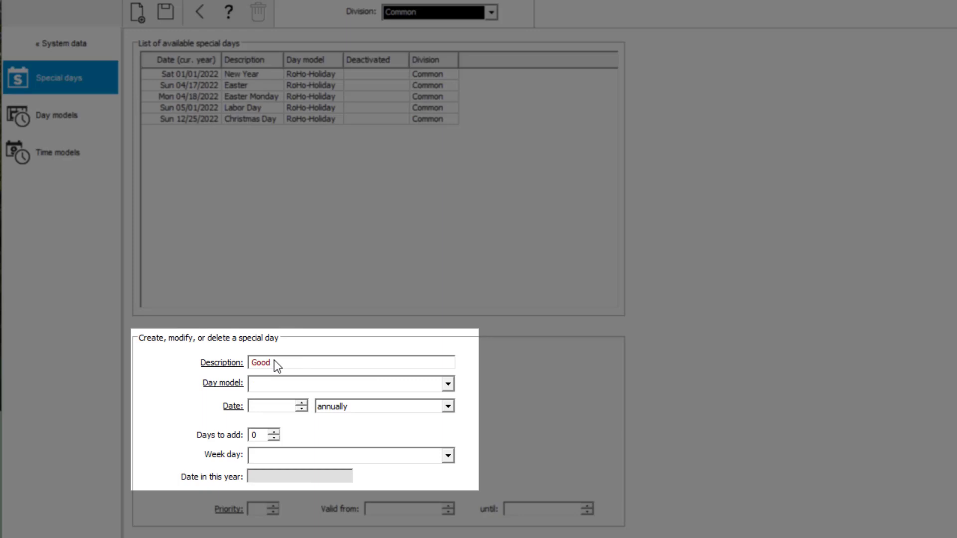
left_click(444, 383)
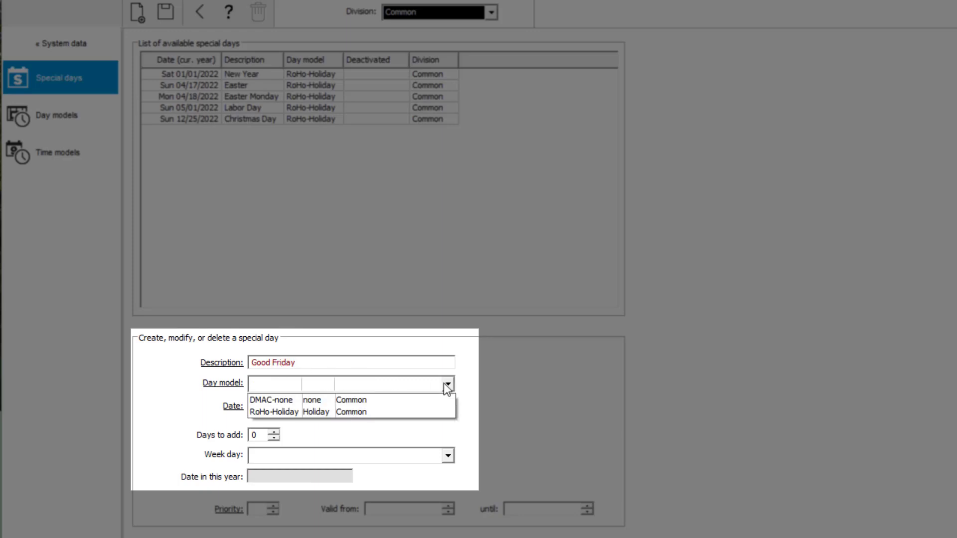
left_click(435, 396)
left_click(451, 407)
left_click(417, 459)
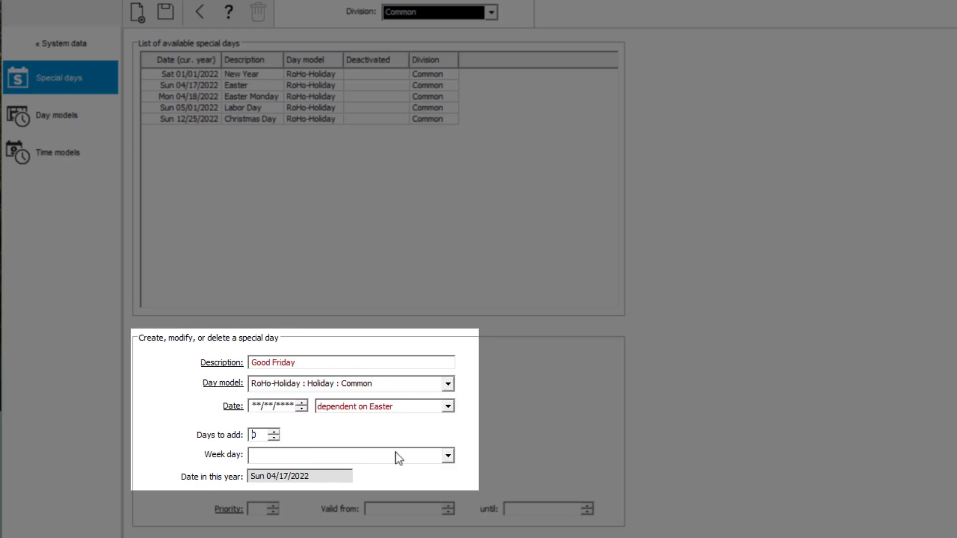
left_click(274, 438)
left_click(274, 438)
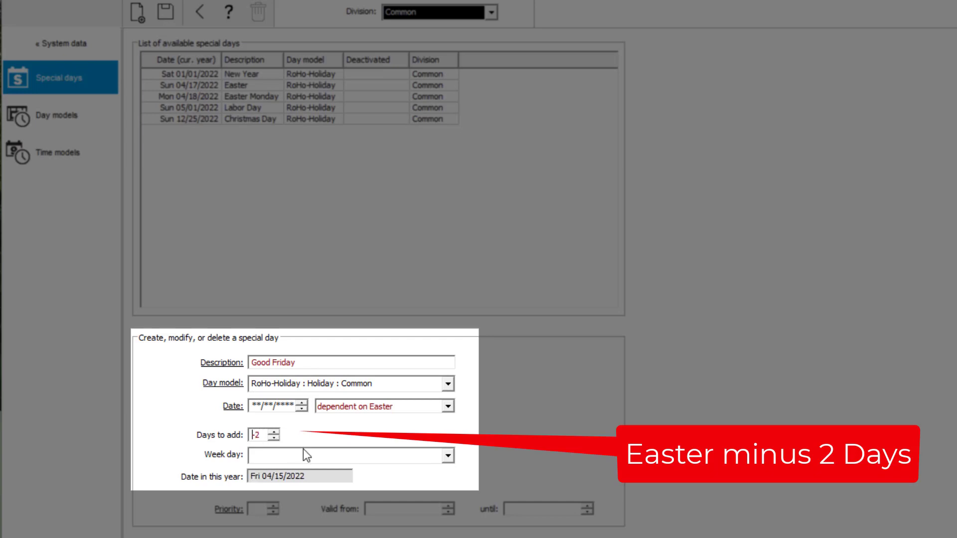
left_click(259, 509)
type("60")
left_click(166, 11)
left_click(139, 16)
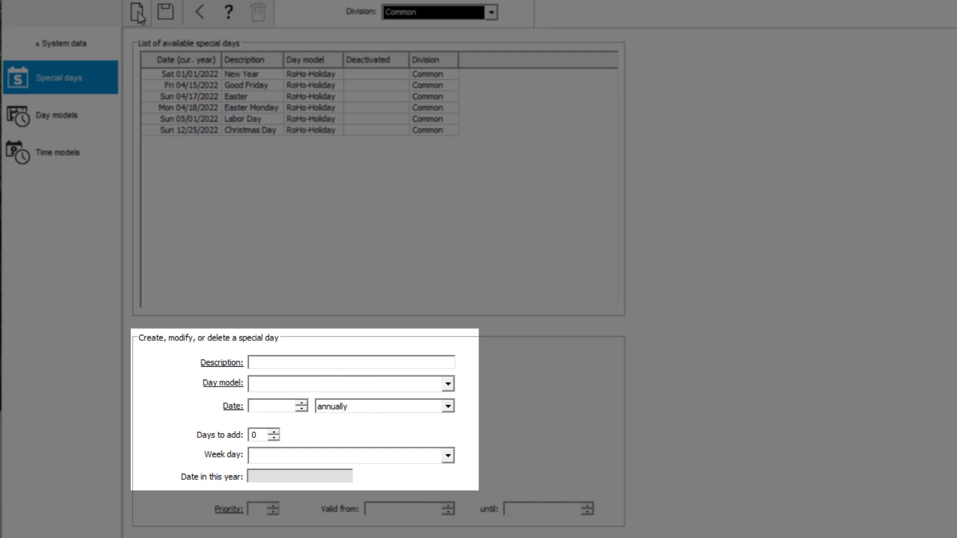
Add 'Pentecost' on RoHo-Holiday, dependent on Easter plus 49 days, priority 60
type("Pentecost")
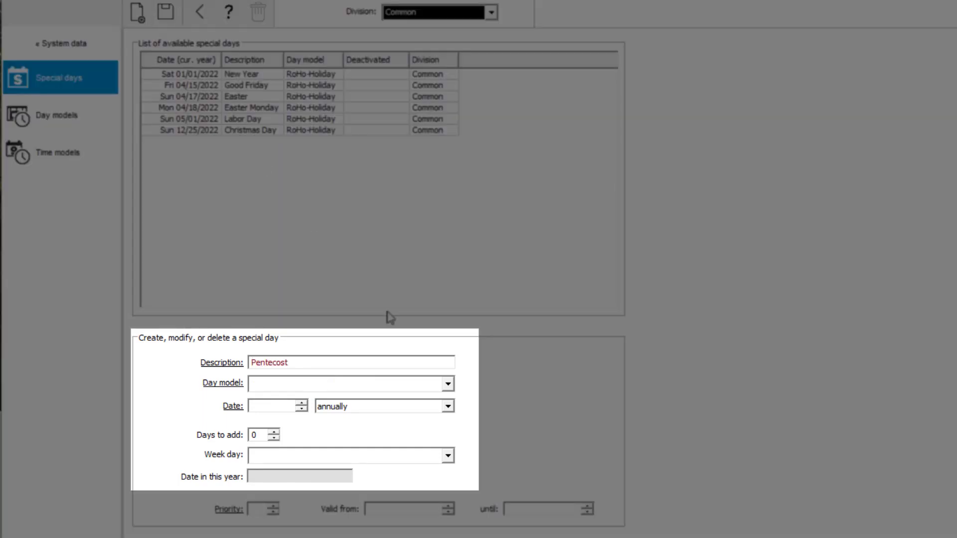
left_click(448, 385)
left_click(432, 410)
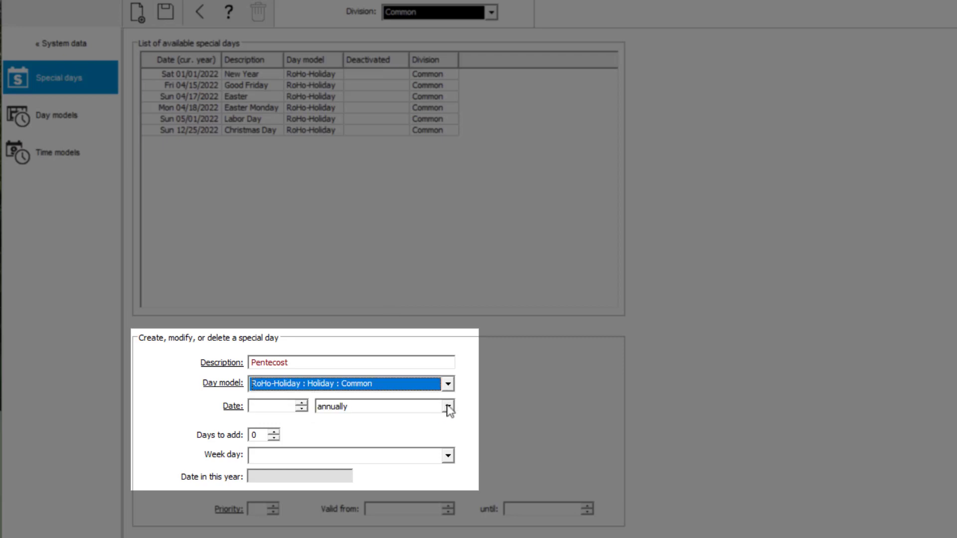
left_click(432, 407)
left_click(349, 464)
left_click(258, 435)
type("49")
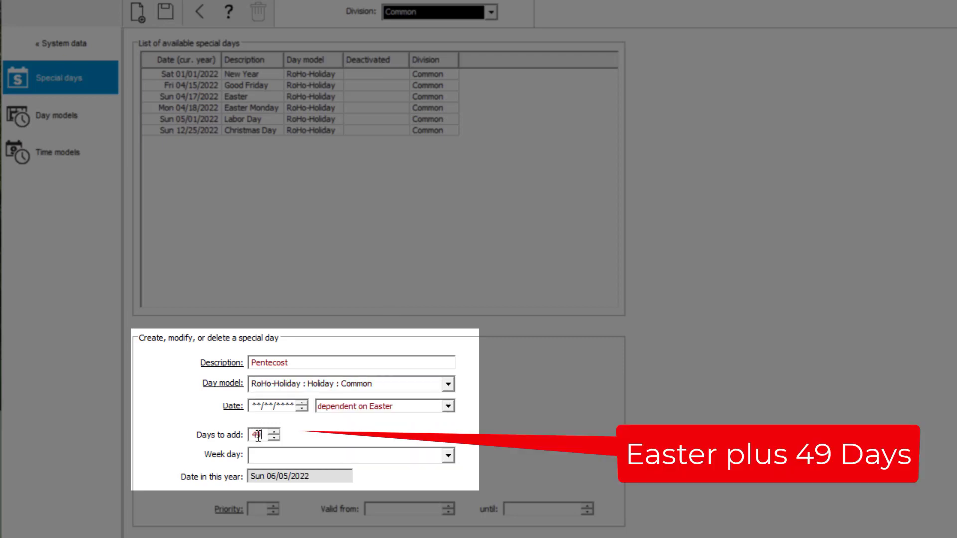
left_click(258, 507)
type("60")
left_click(167, 11)
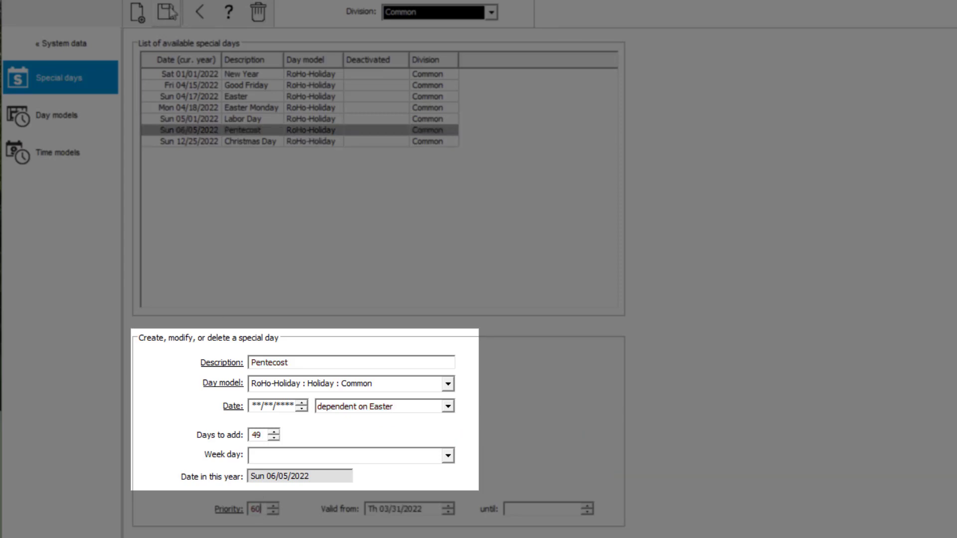
left_click(137, 12)
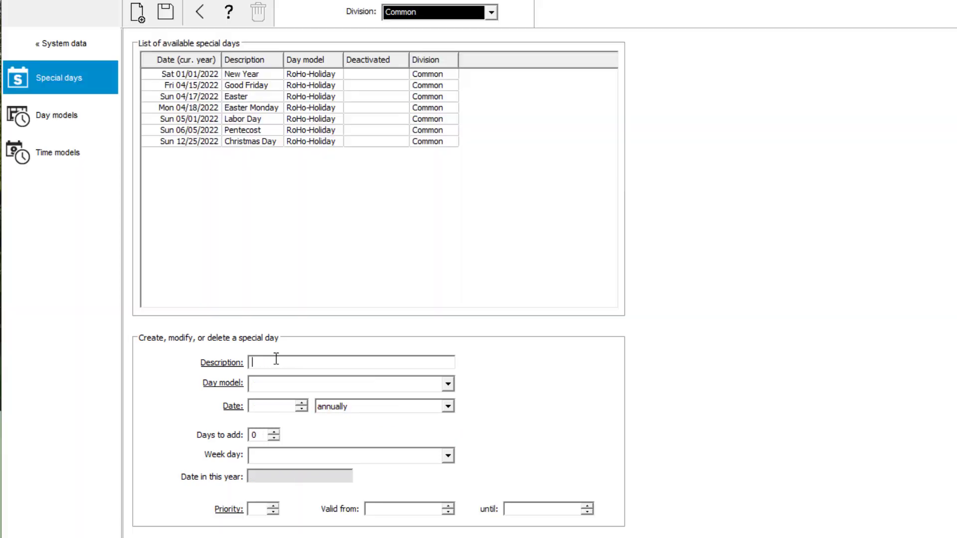
Add 'White Monday' on RoHo-Holiday, dependent on Easter plus 50 days
type("White Monday")
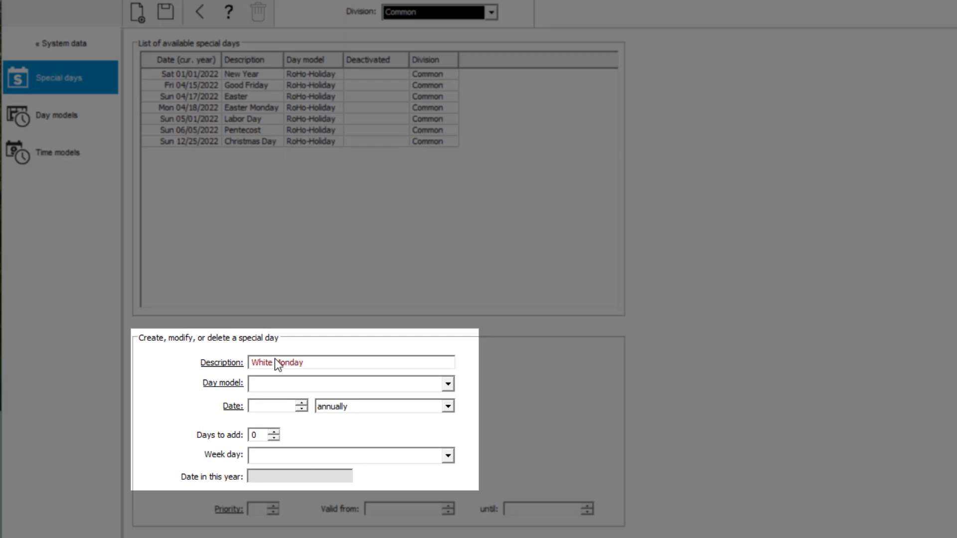
left_click(447, 385)
left_click(427, 408)
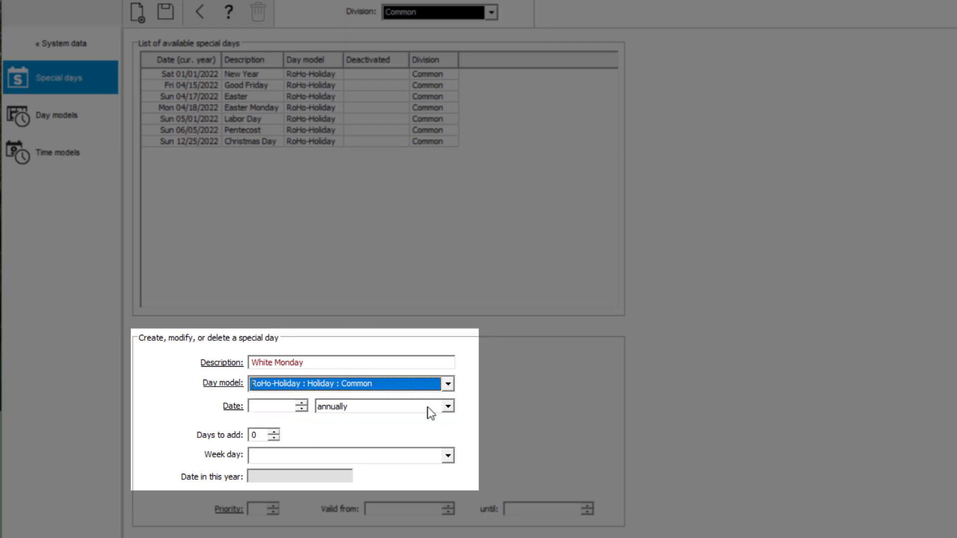
left_click(449, 408)
left_click(412, 459)
left_click(259, 437)
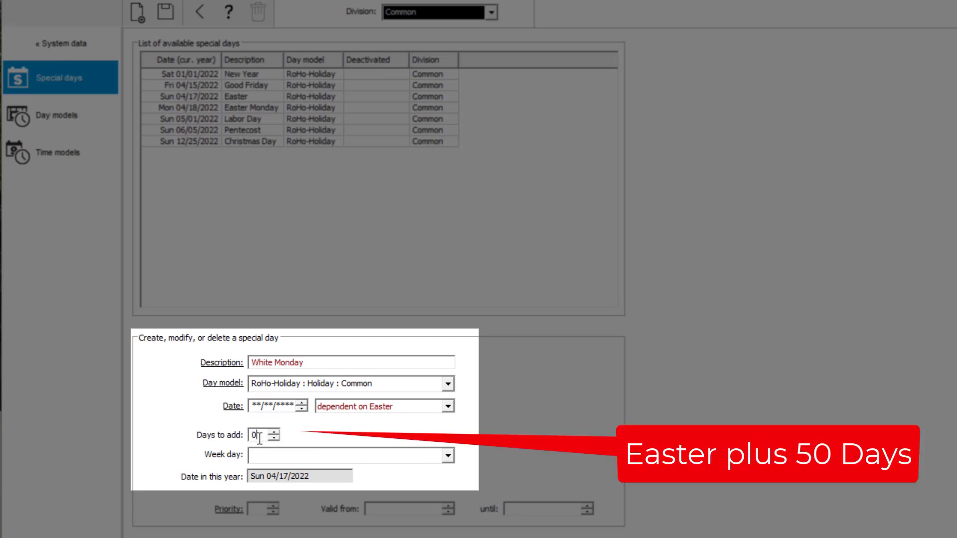
type("50")
left_click(254, 510)
left_click(170, 14)
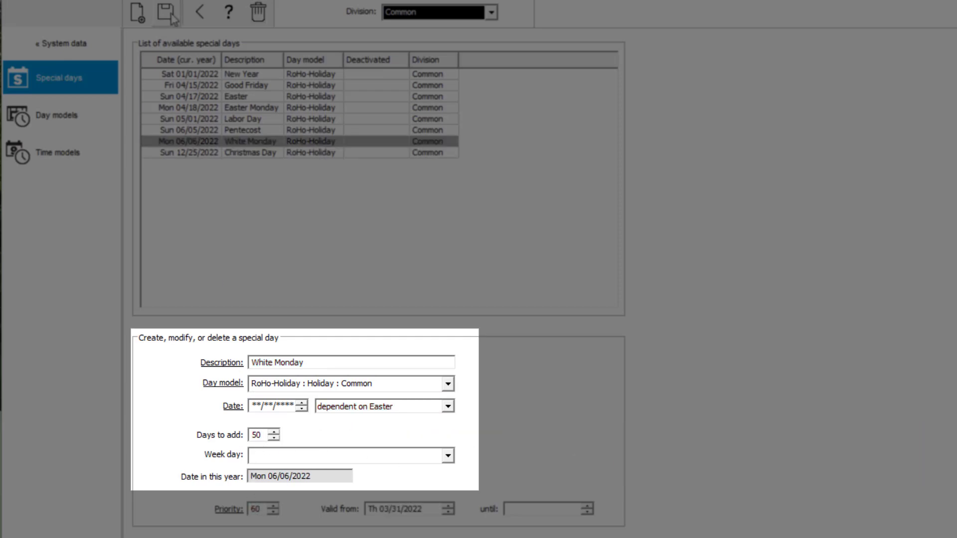
left_click(138, 12)
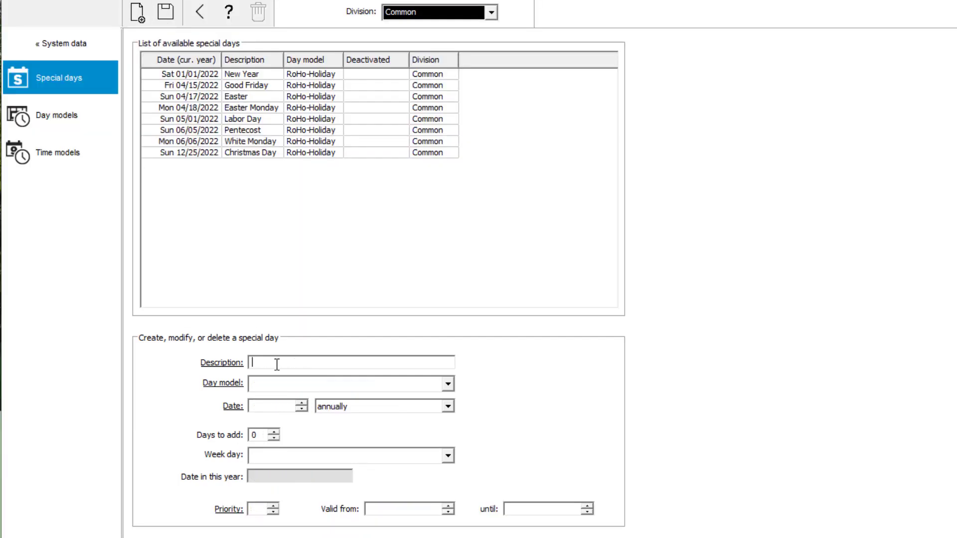
Add 'Ascension' on RoHo-Holiday, dependent on Easter plus 39 days
type("Ascensio")
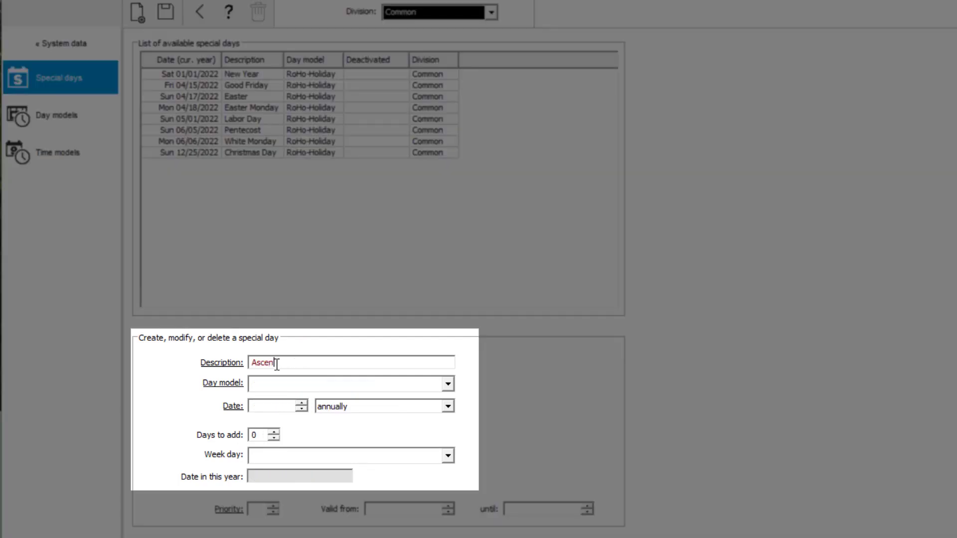
left_click(449, 384)
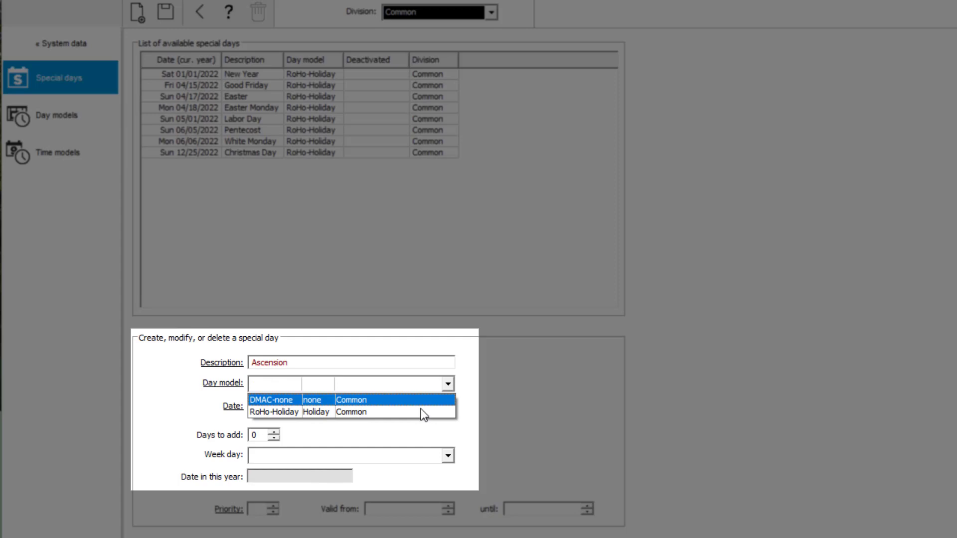
left_click(421, 410)
left_click(443, 406)
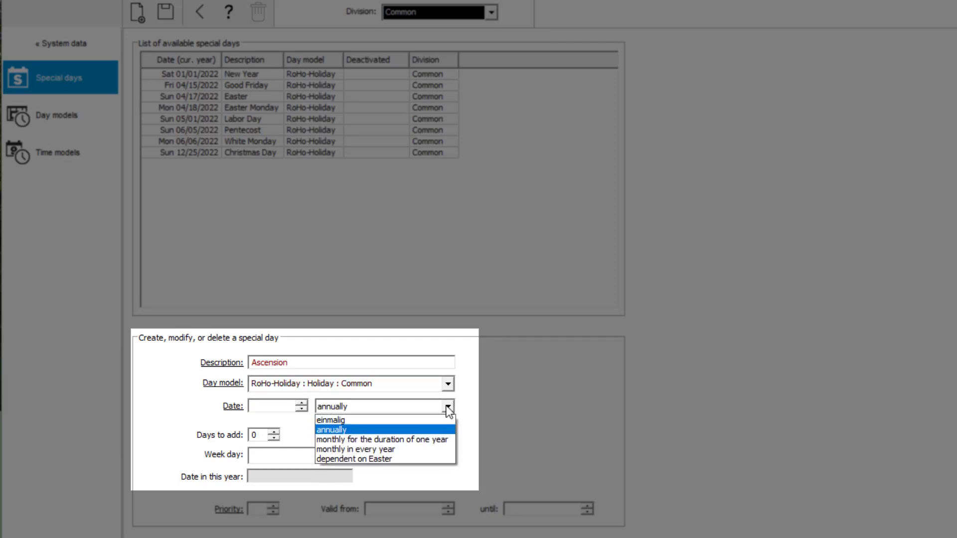
left_click(403, 458)
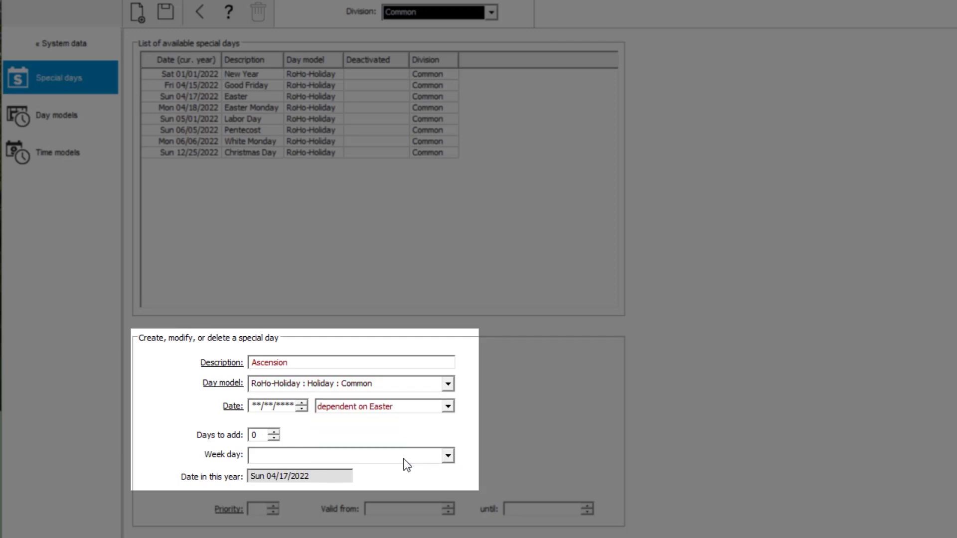
double_click(254, 435)
type("39")
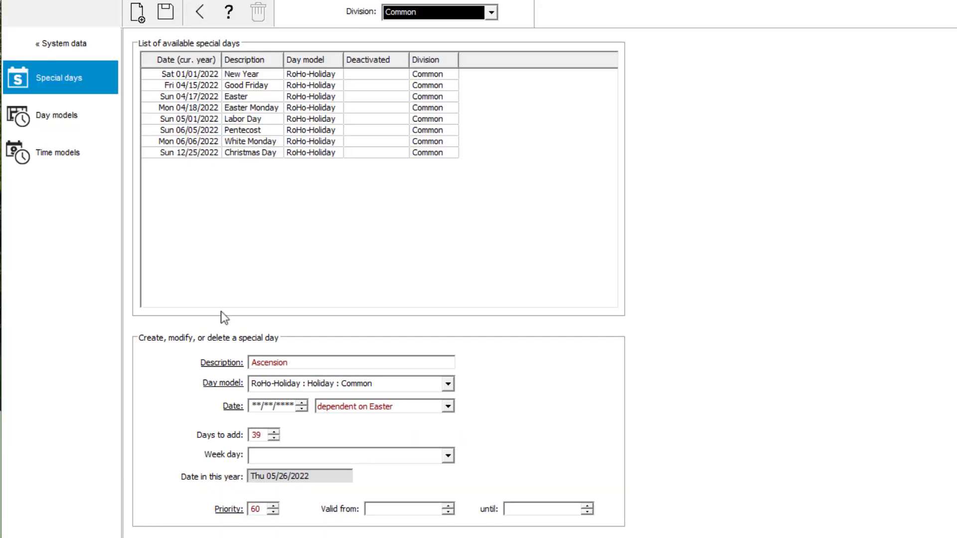
left_click(165, 11)
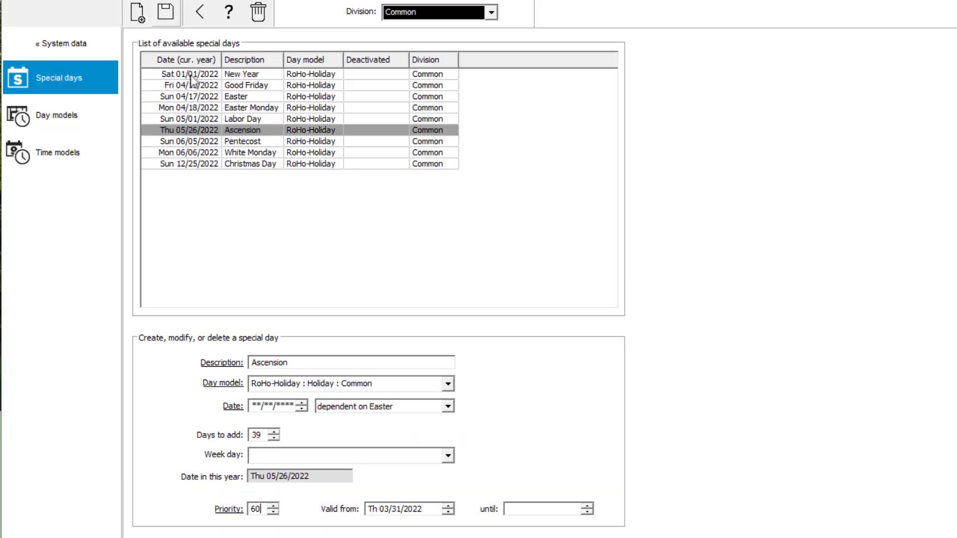
left_click(138, 13)
Add 'Second Christmas Day' on RoHo-Holiday, annually on 12/26, with priority 60
type("Secon")
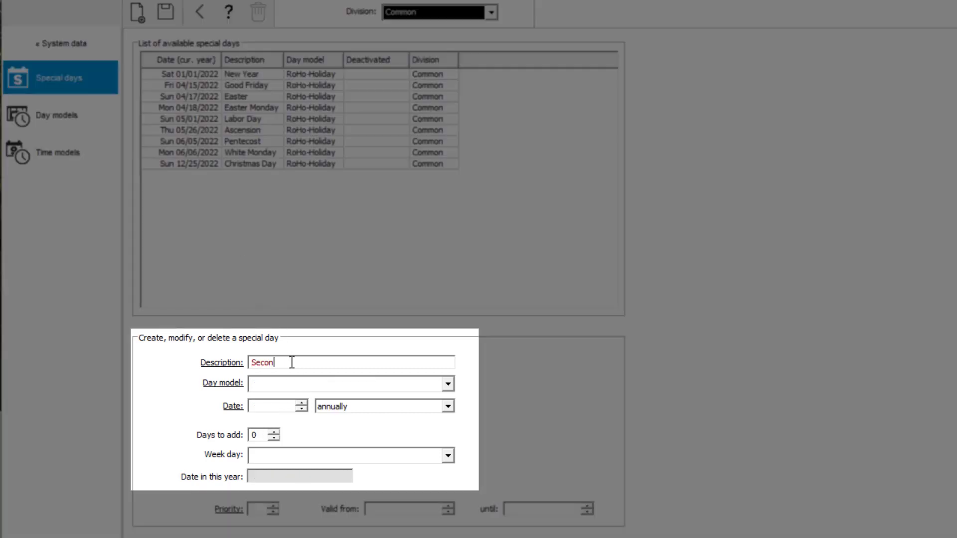
type("d Christmas Day")
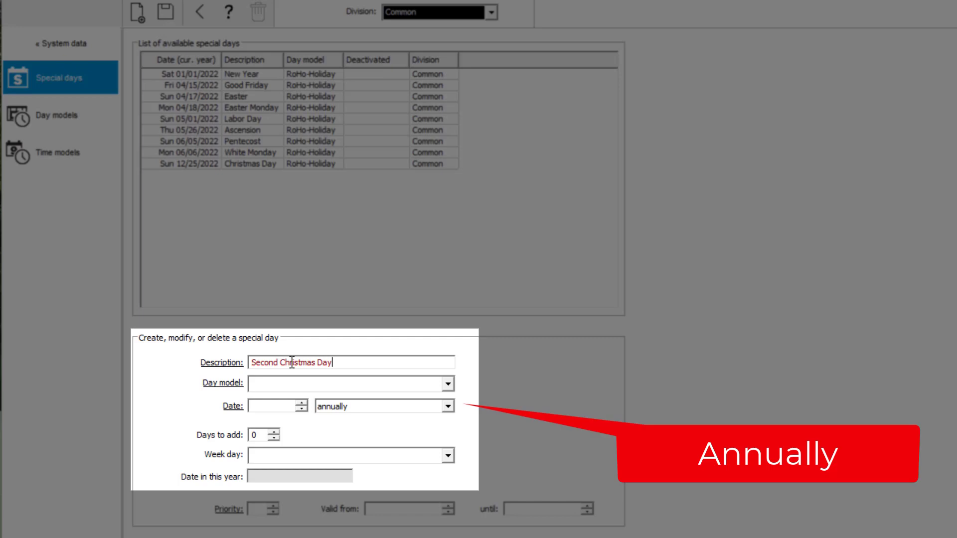
left_click(448, 384)
left_click(349, 412)
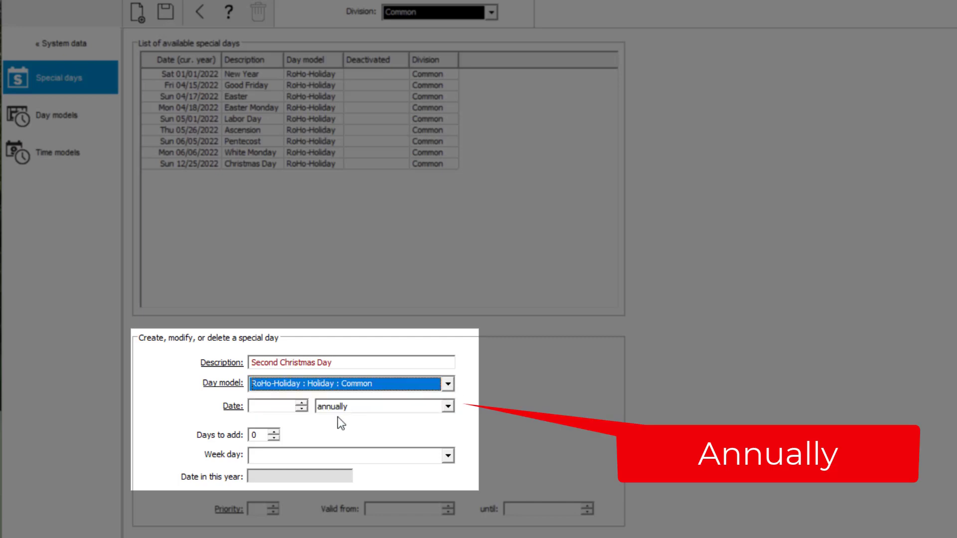
left_click(301, 405)
left_click(301, 408)
left_click(280, 406)
type("12")
left_click(302, 408)
left_click(302, 409)
left_click(302, 409)
left_click(302, 408)
left_click(255, 509)
type("60")
left_click(164, 13)
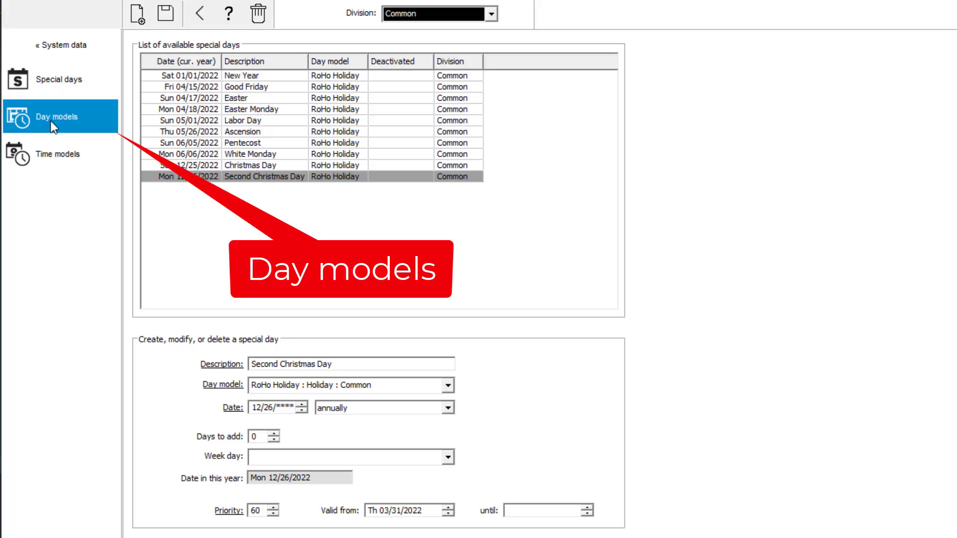
Create and save a 'RoHo Working Day' day model with a 08:00–18:00 interval
left_click(50, 120)
left_click(221, 144)
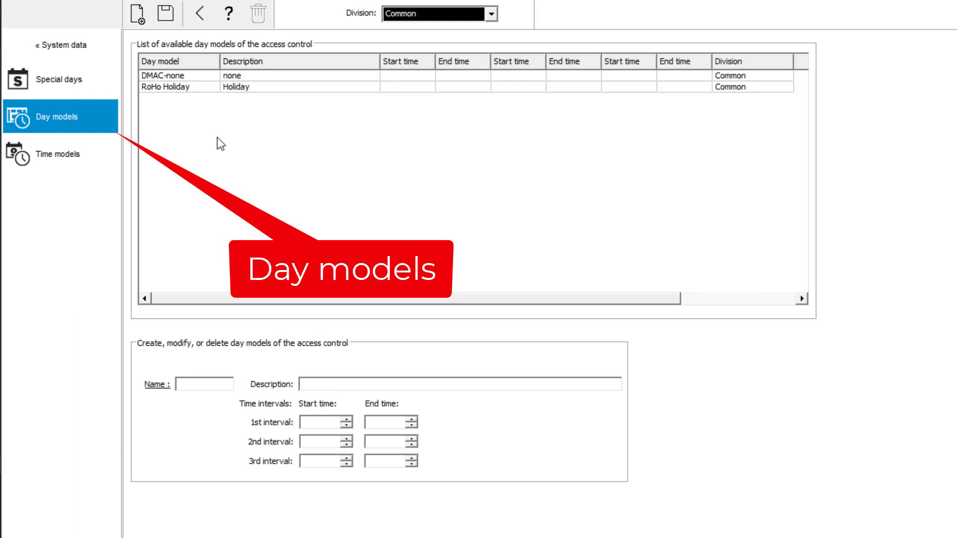
left_click(202, 382)
type("RoHo Working Day")
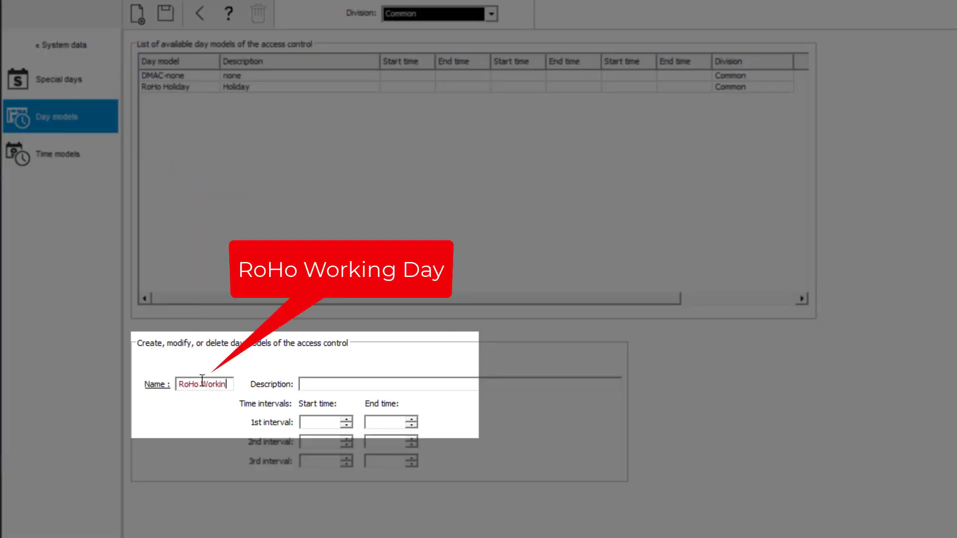
left_click(313, 423)
type("0800")
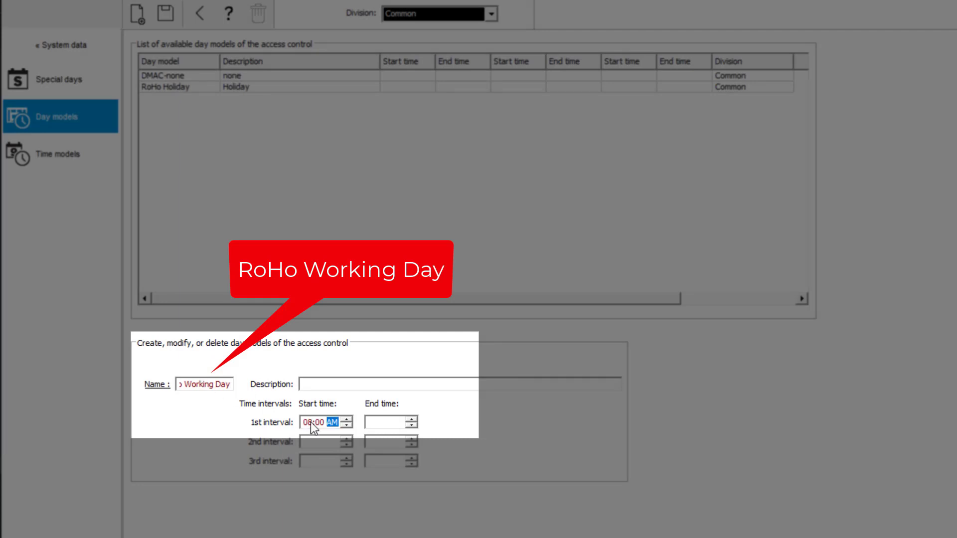
left_click(373, 421)
type("1800")
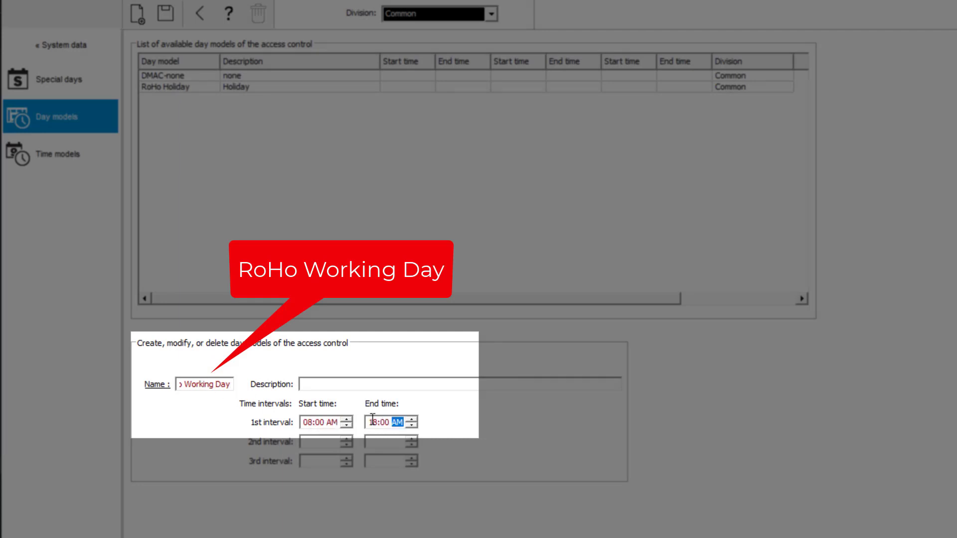
left_click(160, 20)
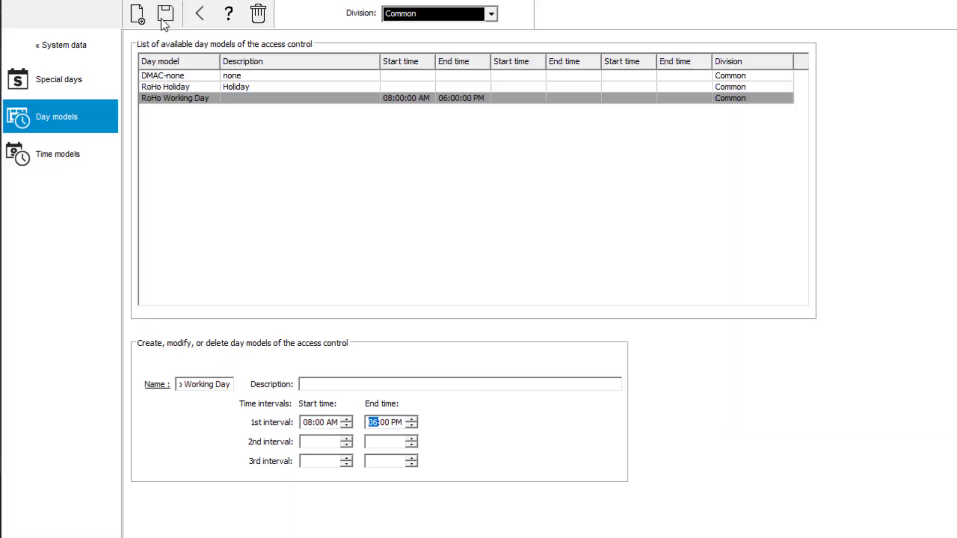
Create and save a 'RoHo Weekends' day model
left_click(140, 18)
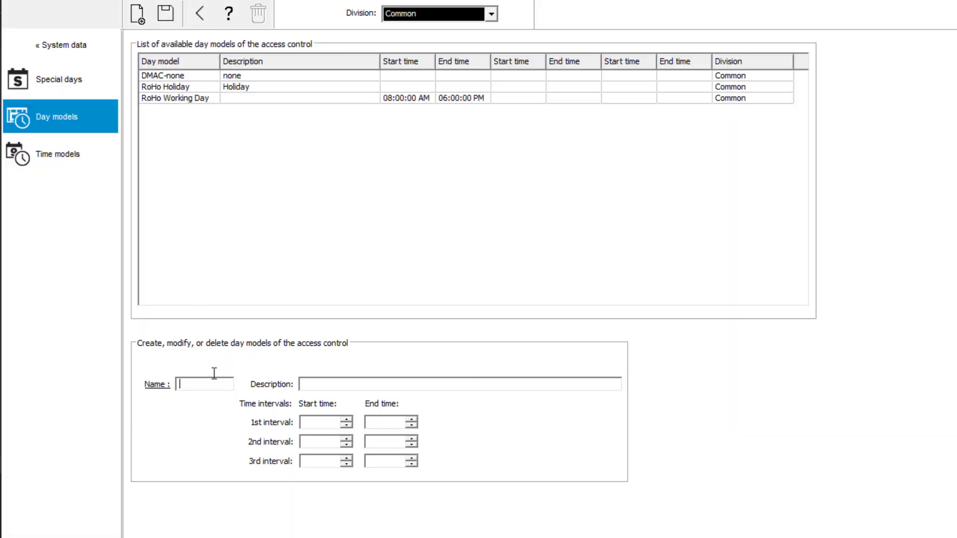
type("RoHo Weeke")
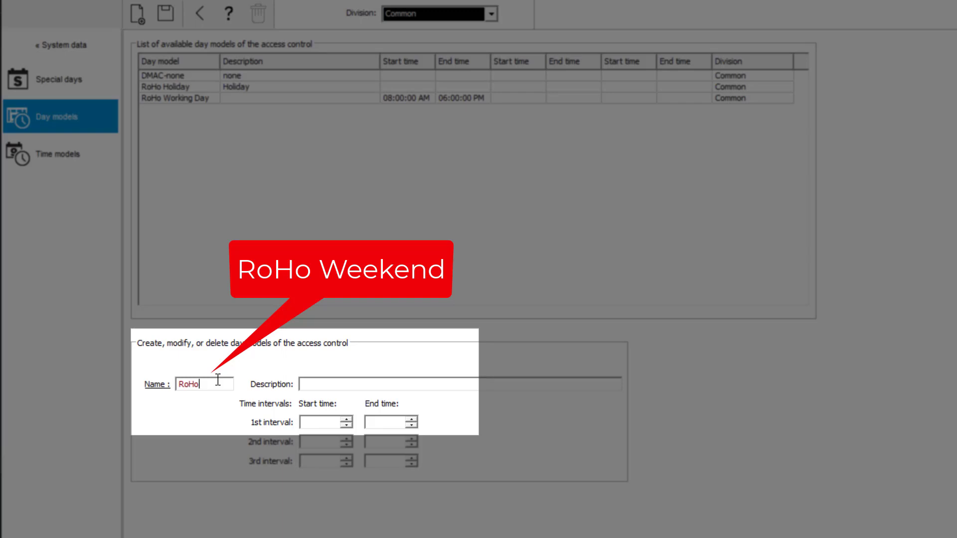
type("nds")
left_click(165, 15)
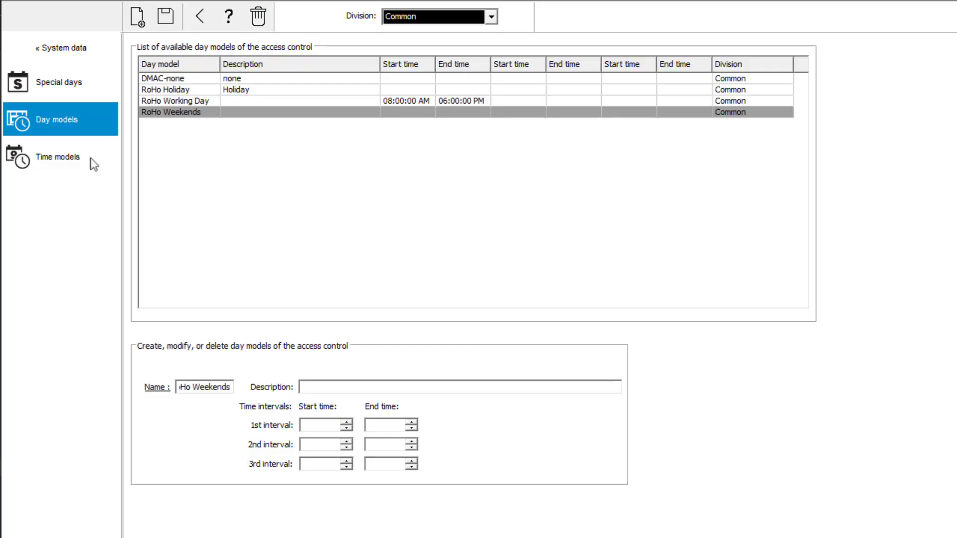
Start an 'Office hours' time model with a 7-day period from 02/28/2022
left_click(74, 155)
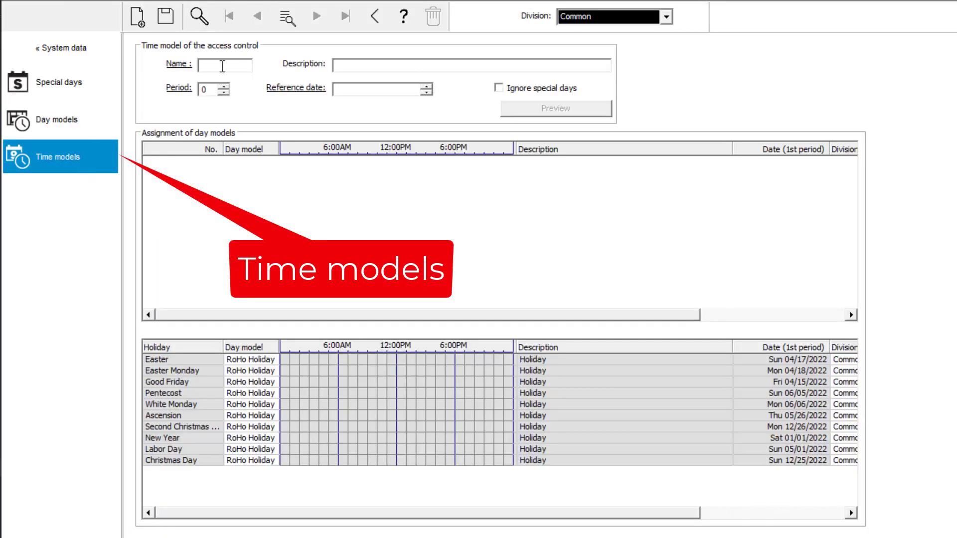
type("Office hours")
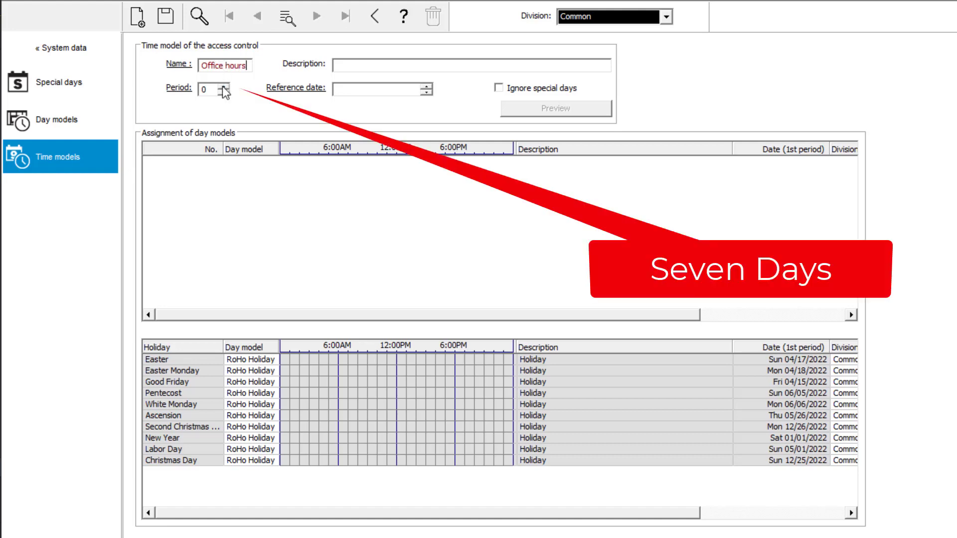
left_click(224, 87)
left_click(224, 87)
left_click(224, 87)
left_click(224, 87)
left_click(224, 88)
left_click(225, 87)
left_click(224, 88)
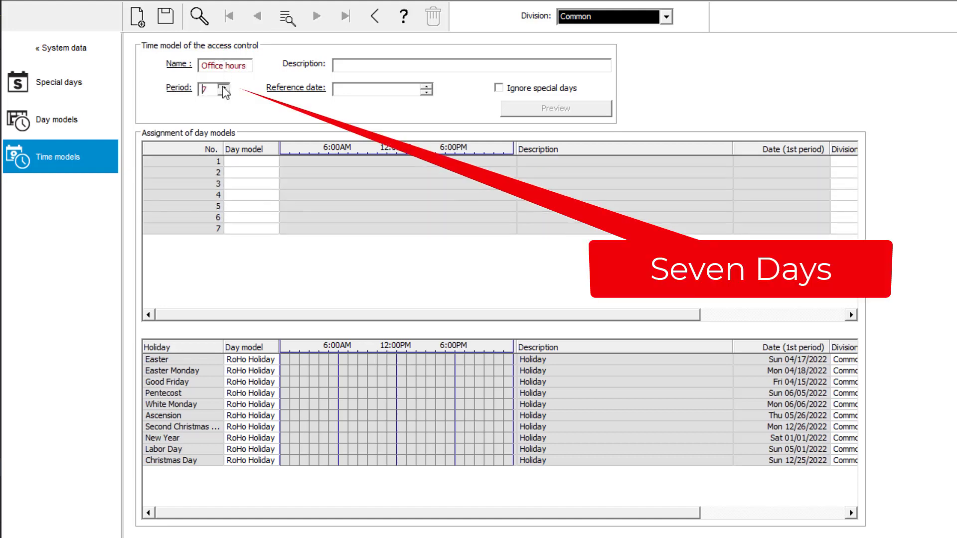
left_click(426, 93)
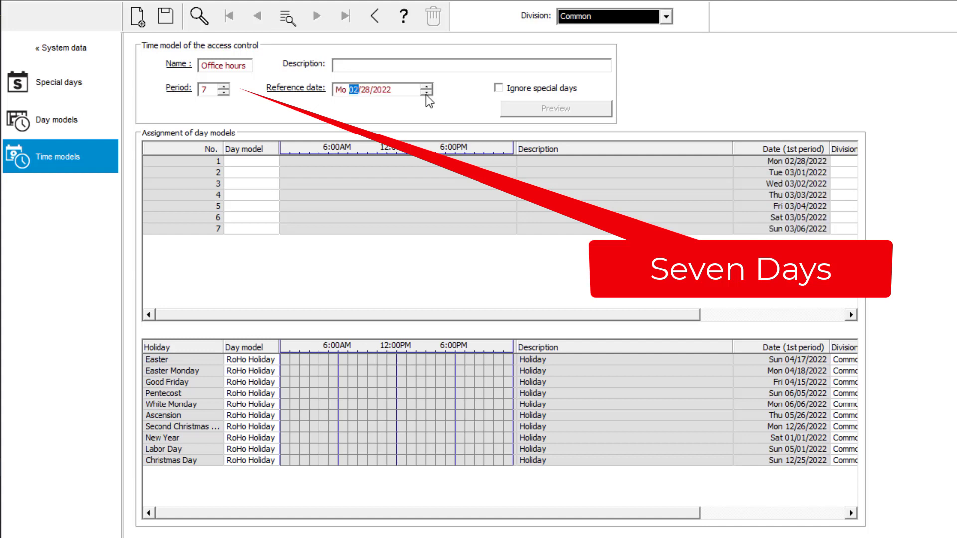
Set the day model for Monday through Friday (days 1–5) to RoHo Working Day
left_click(259, 161)
left_click(271, 163)
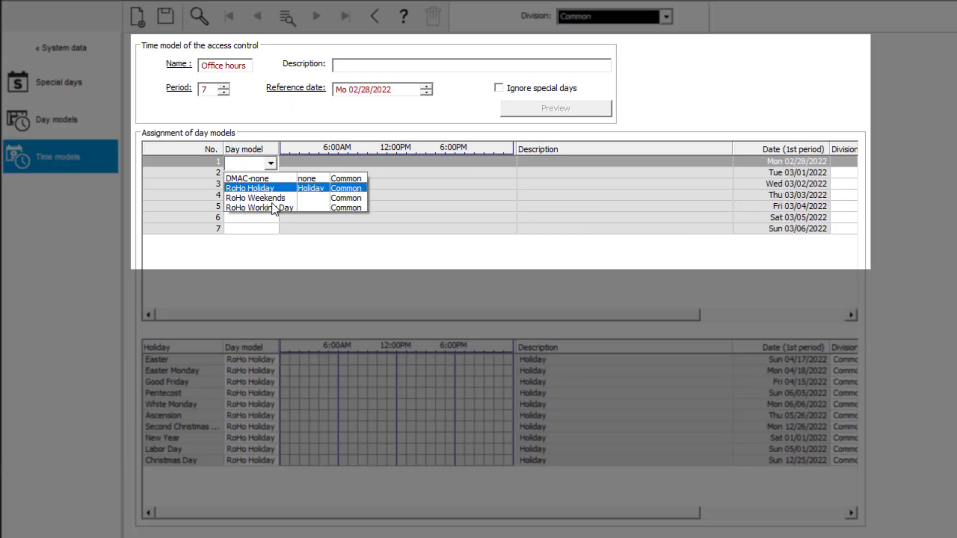
left_click(273, 207)
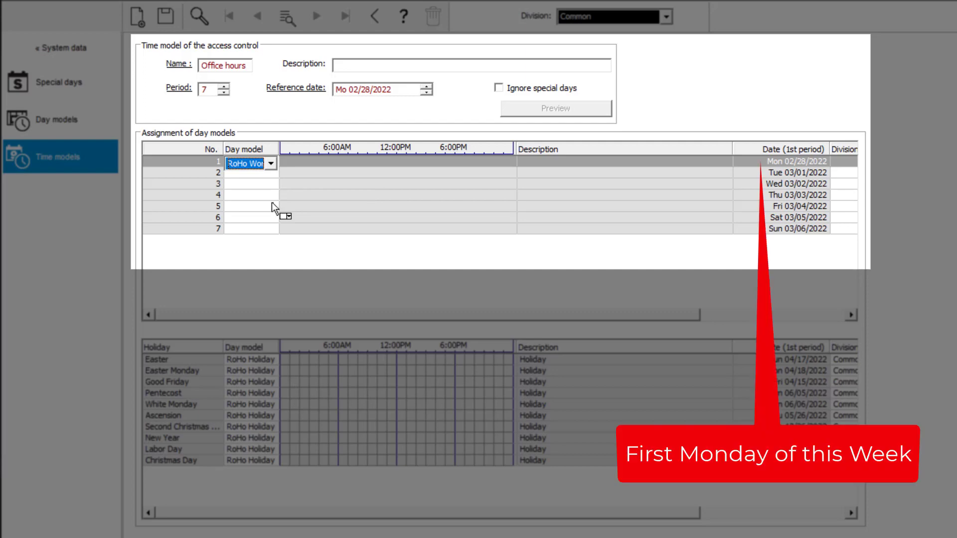
left_click(271, 176)
left_click(271, 176)
left_click(270, 219)
left_click(273, 189)
left_click(271, 186)
left_click(327, 230)
left_click(268, 198)
left_click(271, 199)
left_click(269, 242)
left_click(271, 206)
left_click(271, 208)
left_click(264, 252)
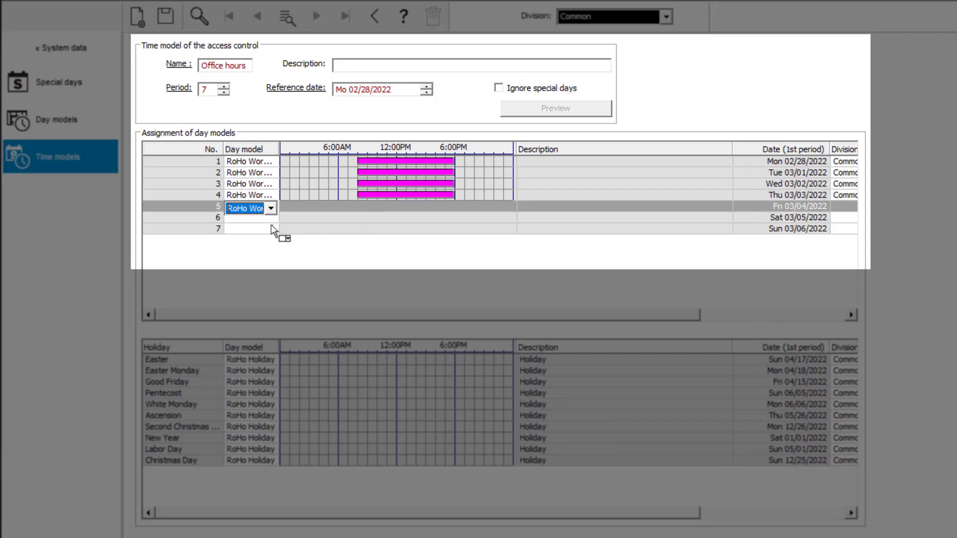
left_click(272, 218)
Set Saturday and Sunday to RoHo Weekends and save the Office hours time model
left_click(271, 219)
left_click(269, 254)
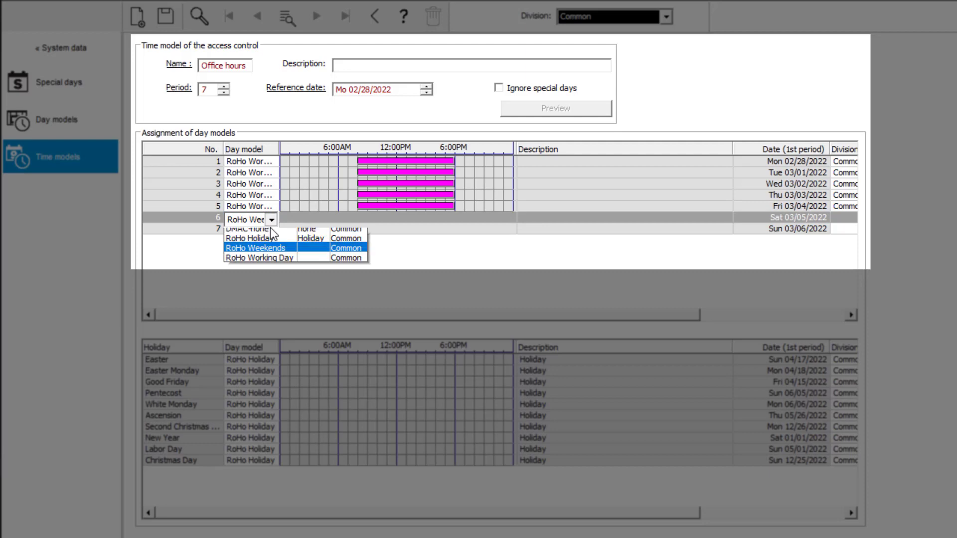
left_click(272, 230)
left_click(270, 230)
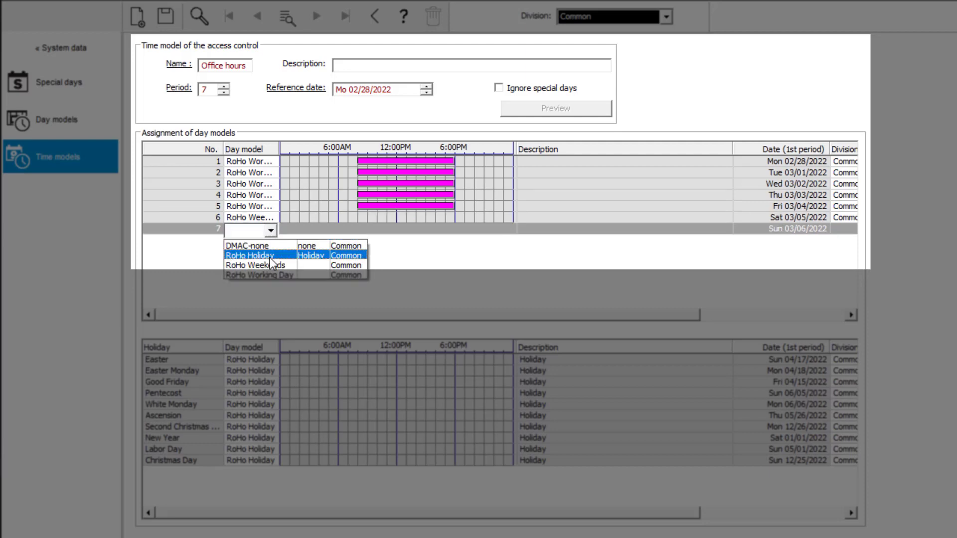
left_click(271, 261)
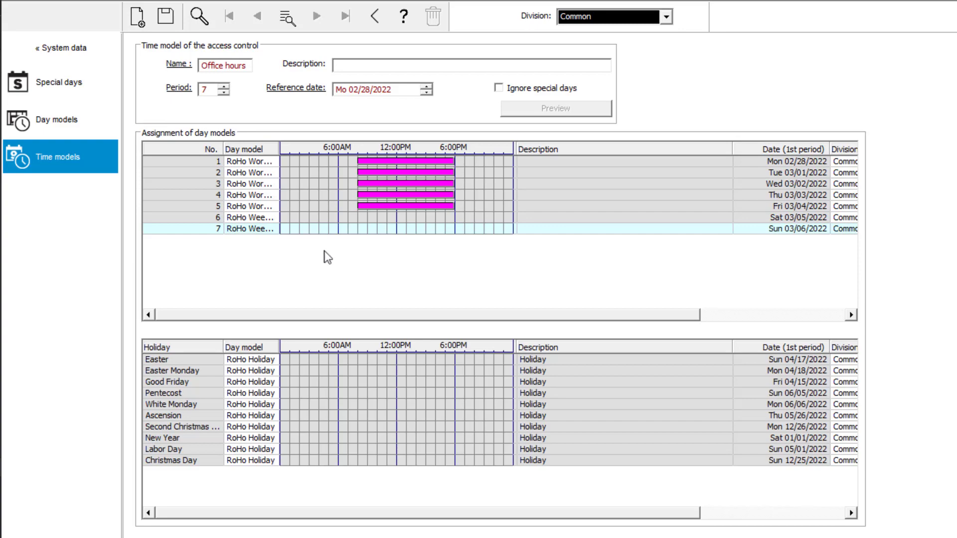
key("ctrl+s")
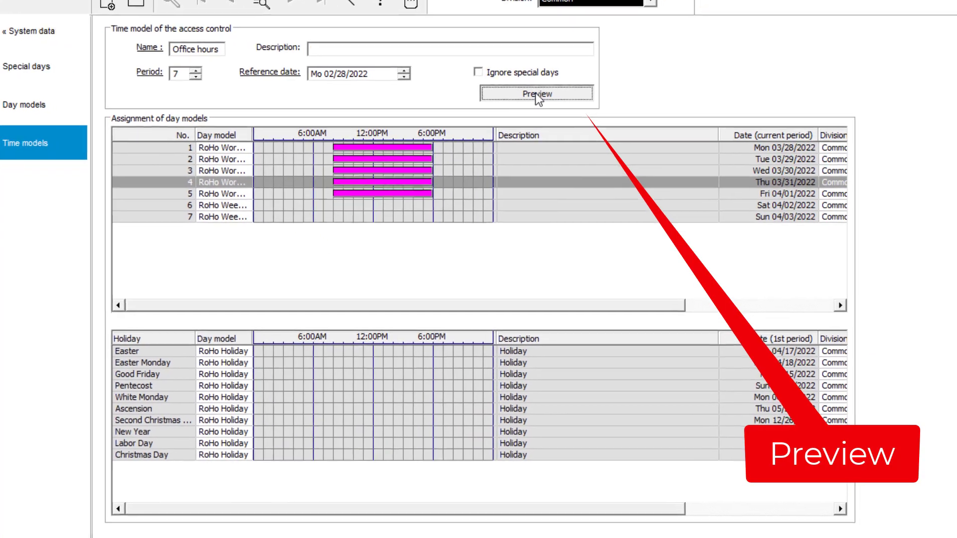
Set the preview end date to 06/29/2022 and recalculate the Office hours schedule
left_click(555, 108)
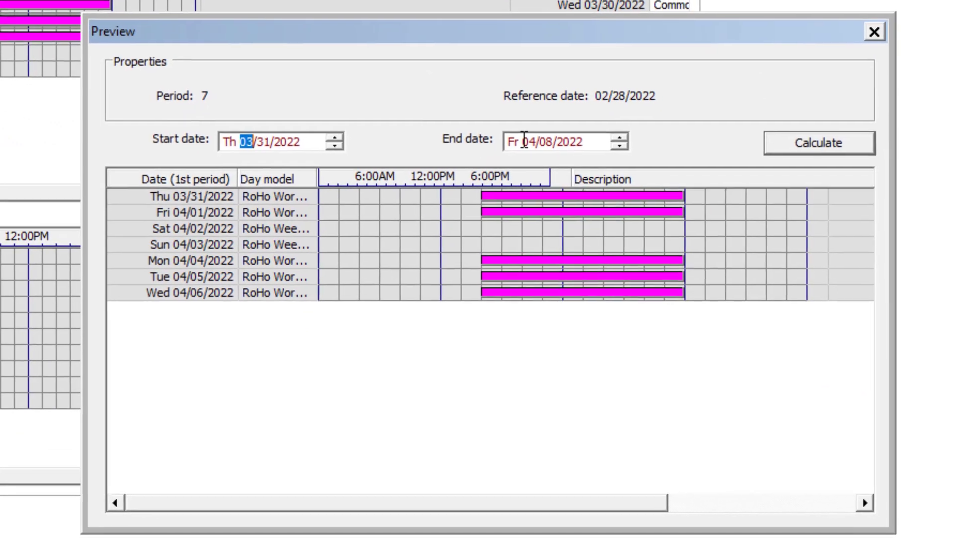
left_click(524, 142)
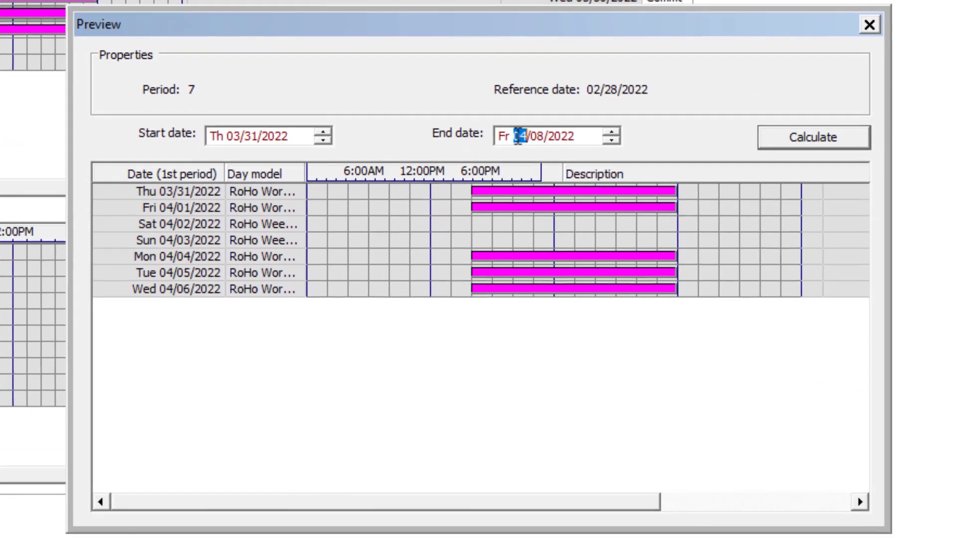
type("06/")
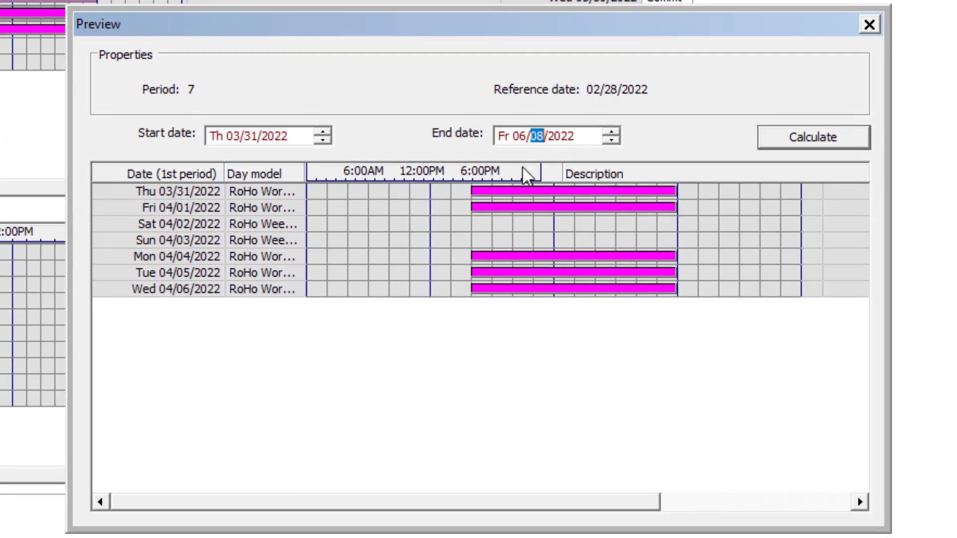
type("29")
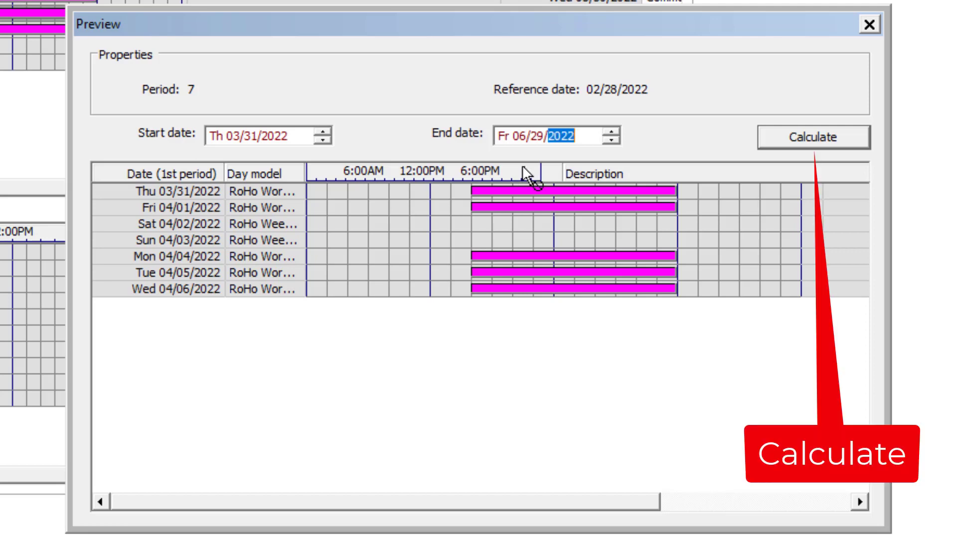
left_click(804, 140)
left_click(802, 138)
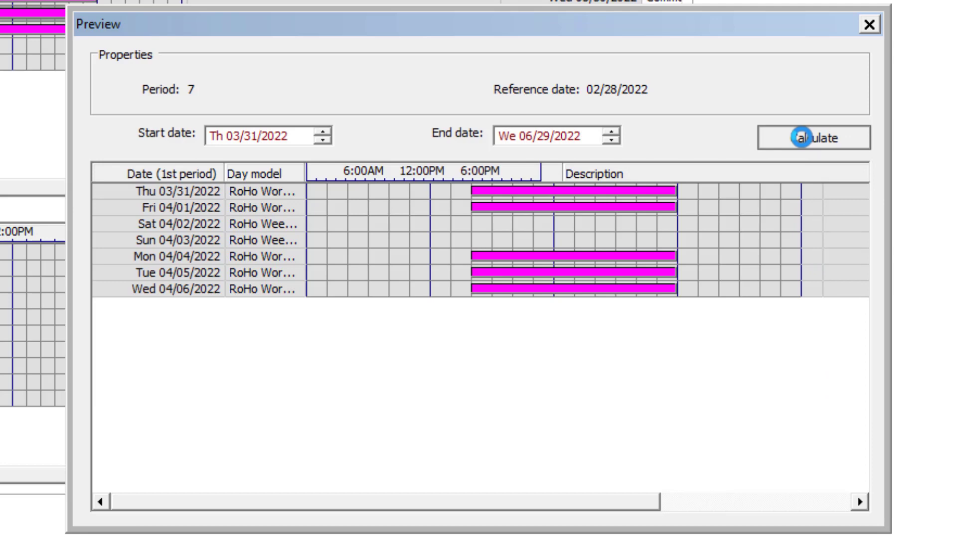
left_click(801, 138)
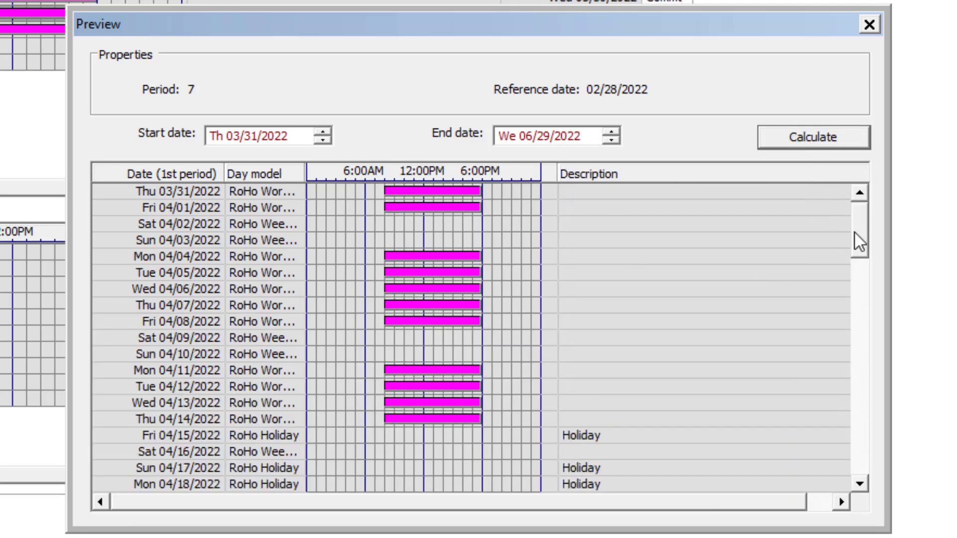
Scroll through the preview grid to check the working days, weekends and holiday rows
left_click_drag(854, 232, 862, 268)
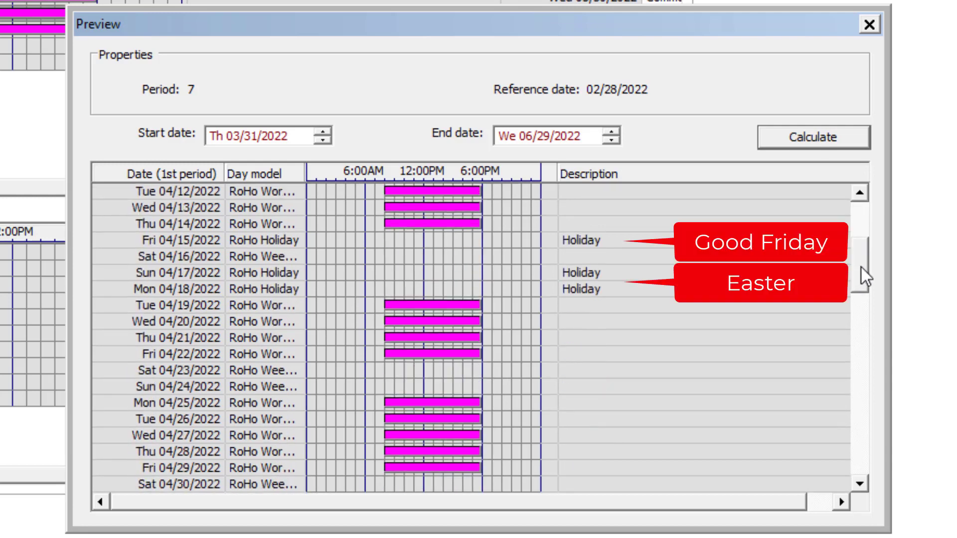
left_click_drag(861, 268, 867, 292)
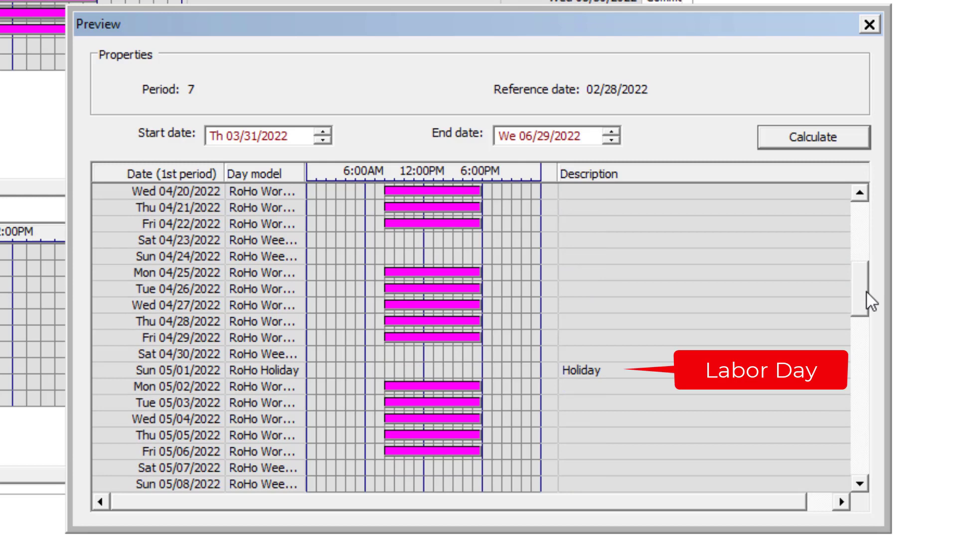
scroll(866, 292, "down", 3)
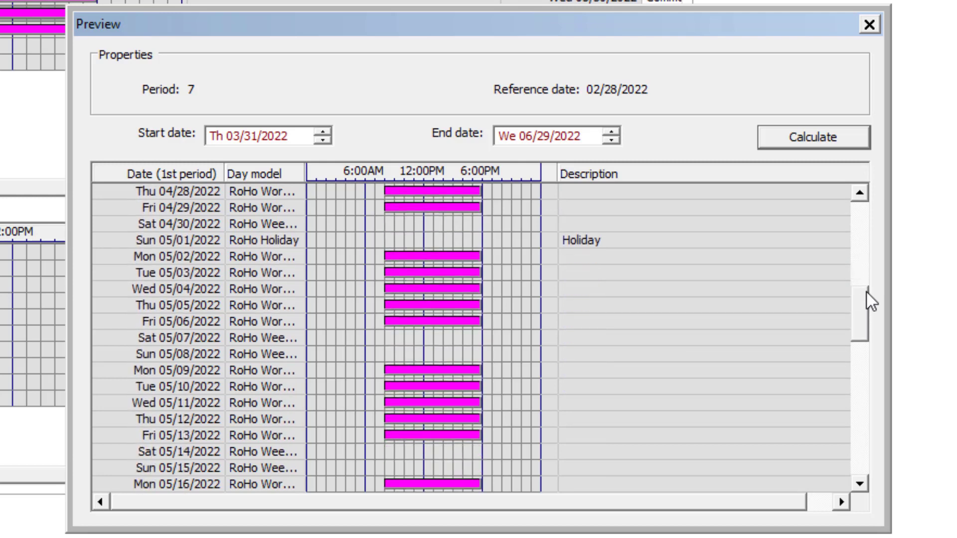
scroll(867, 292, "down", 3)
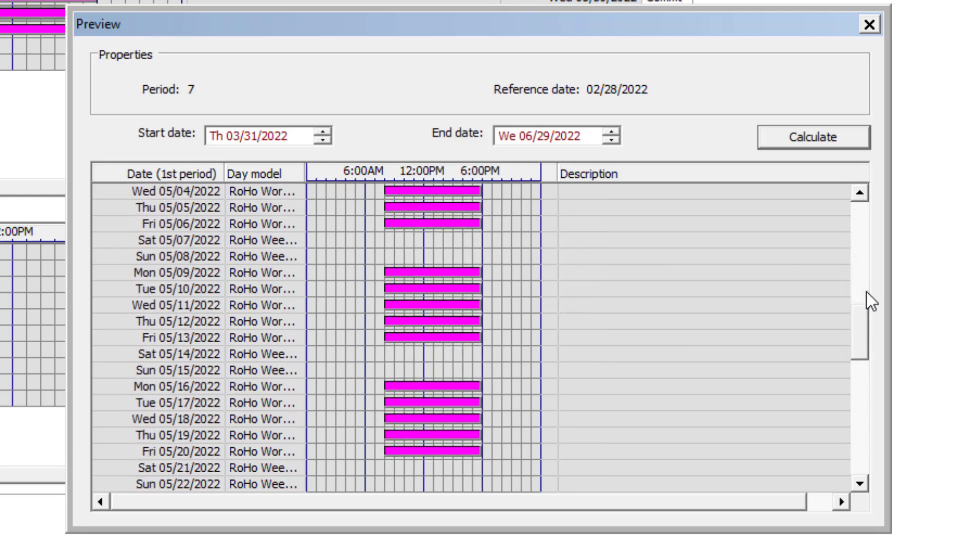
scroll(867, 292, "down", 5)
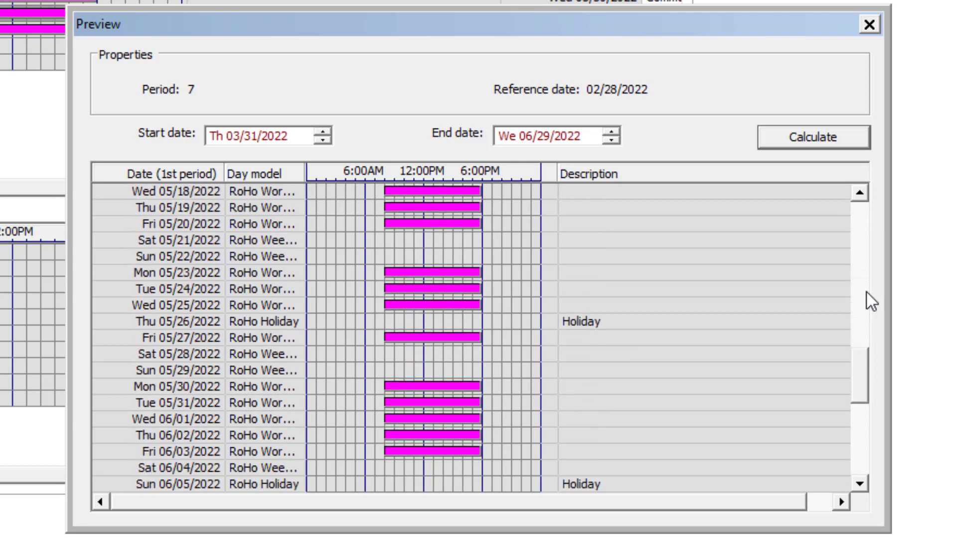
scroll(866, 292, "down", 1)
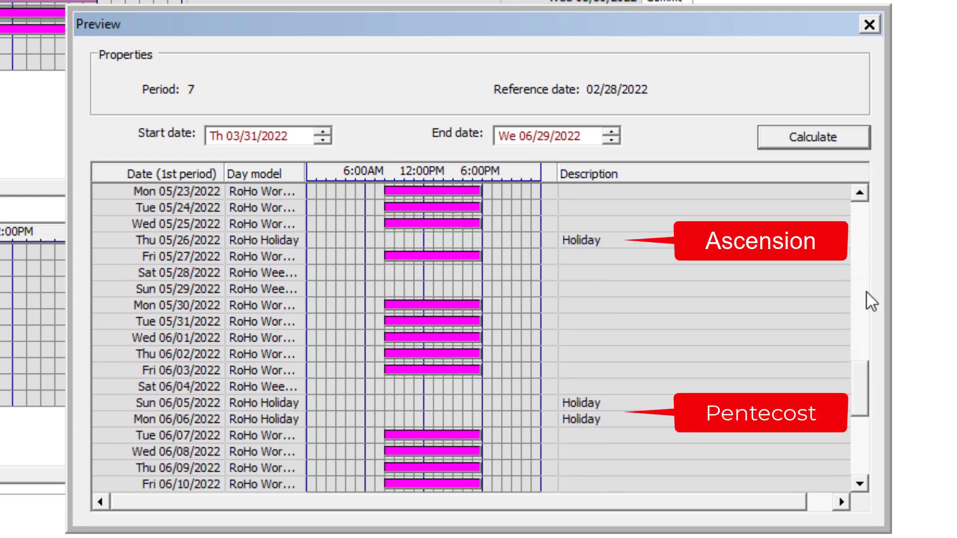
left_click_drag(860, 394, 862, 449)
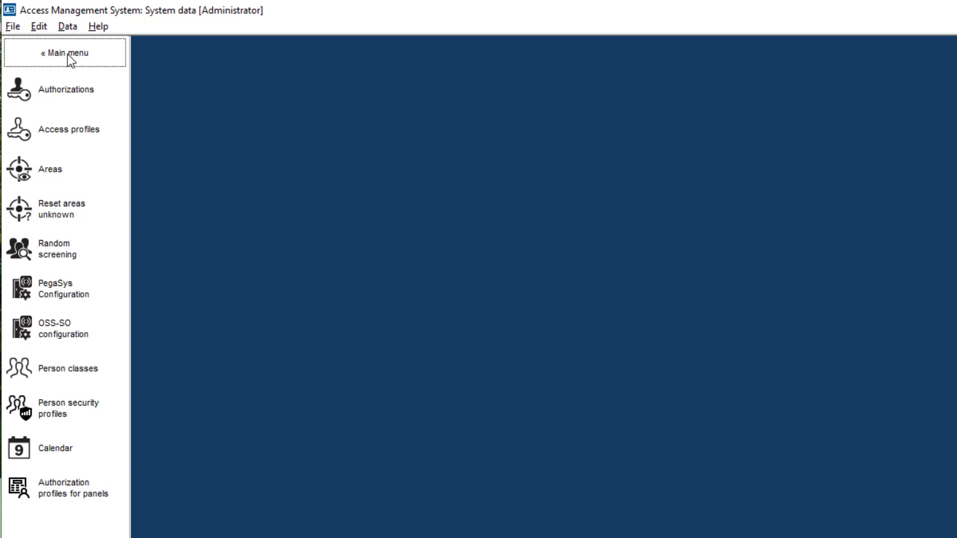
Open the Cards records under Personnel data from the main menu
left_click(67, 55)
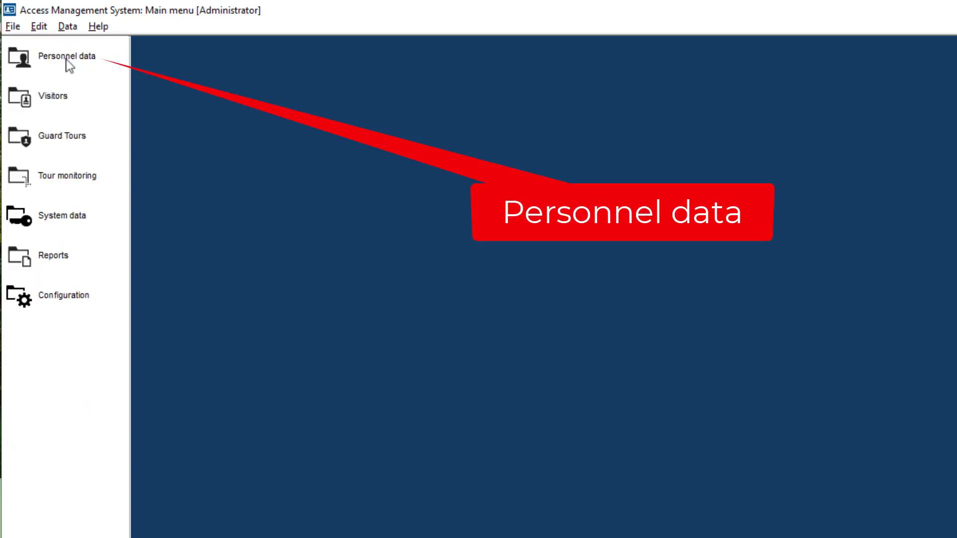
left_click(66, 62)
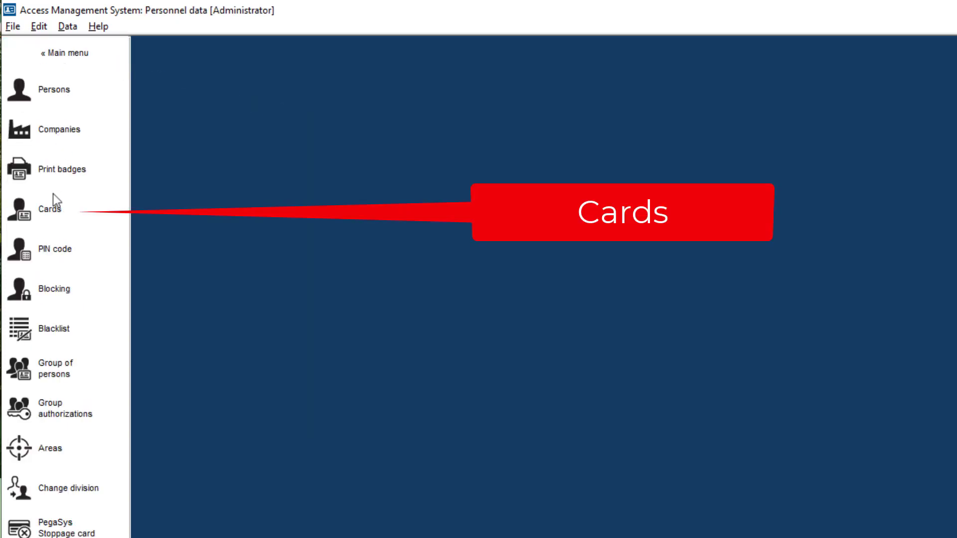
left_click(52, 212)
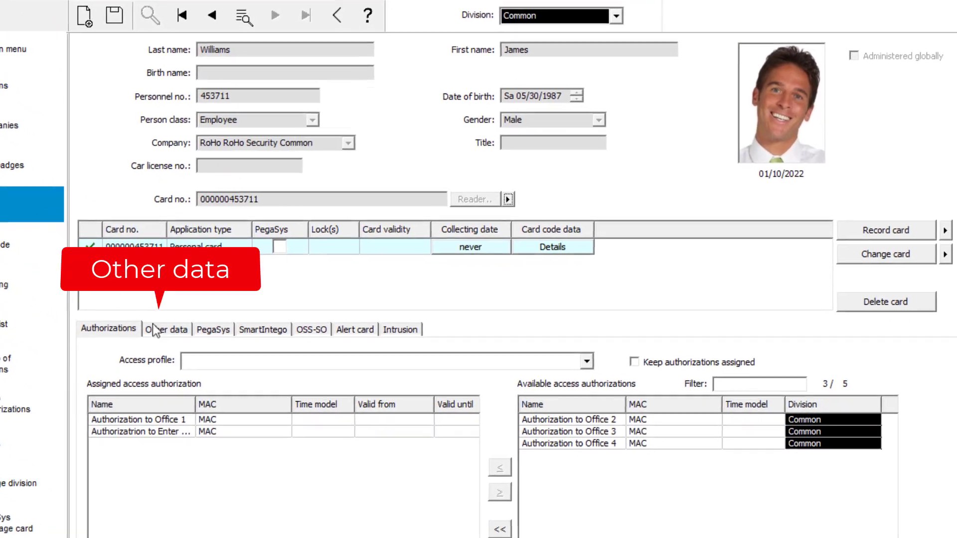
Set the first person's card time model to 'Office hours : : Common' on the Other data tab
left_click(210, 360)
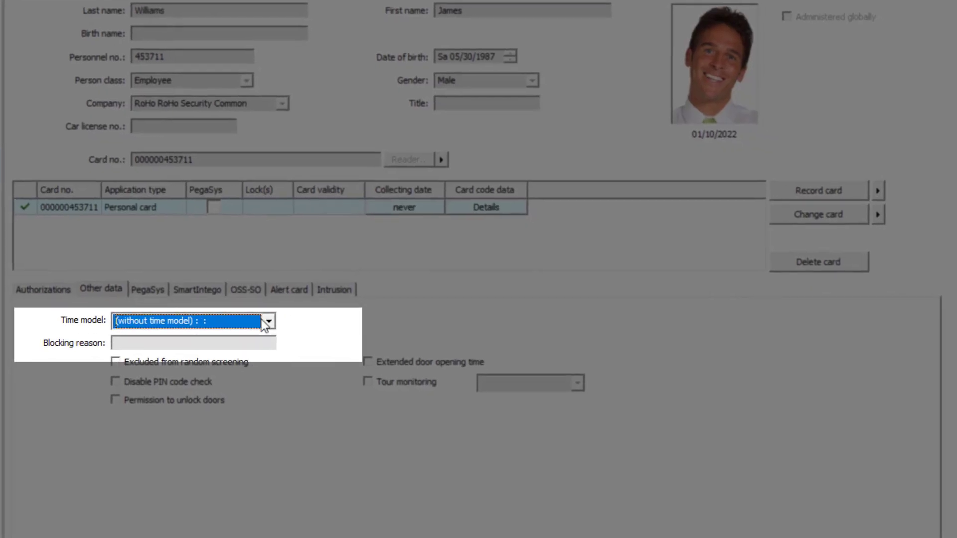
left_click(265, 325)
left_click(253, 353)
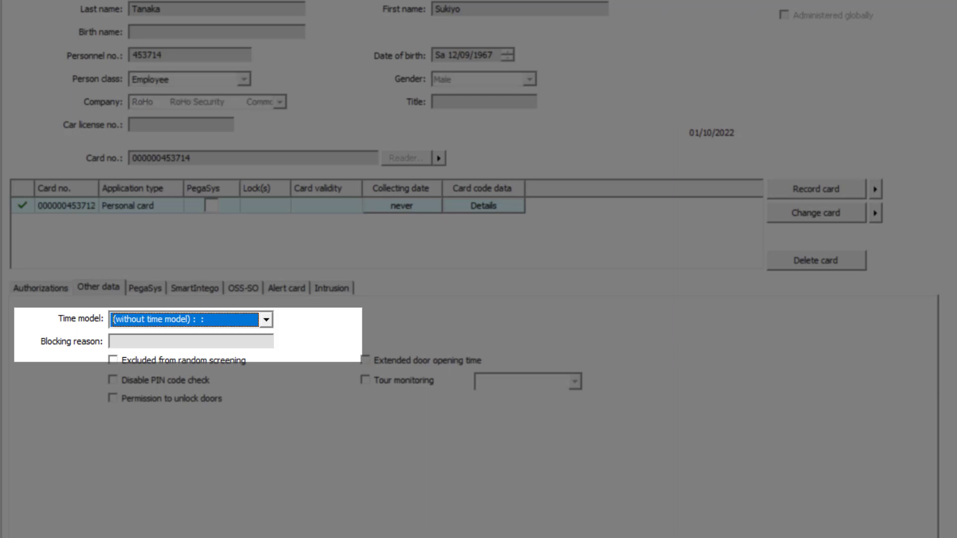
Give the next card the Office hours time model, save it, and assign Office hours to the following card
left_click(266, 319)
left_click(255, 350)
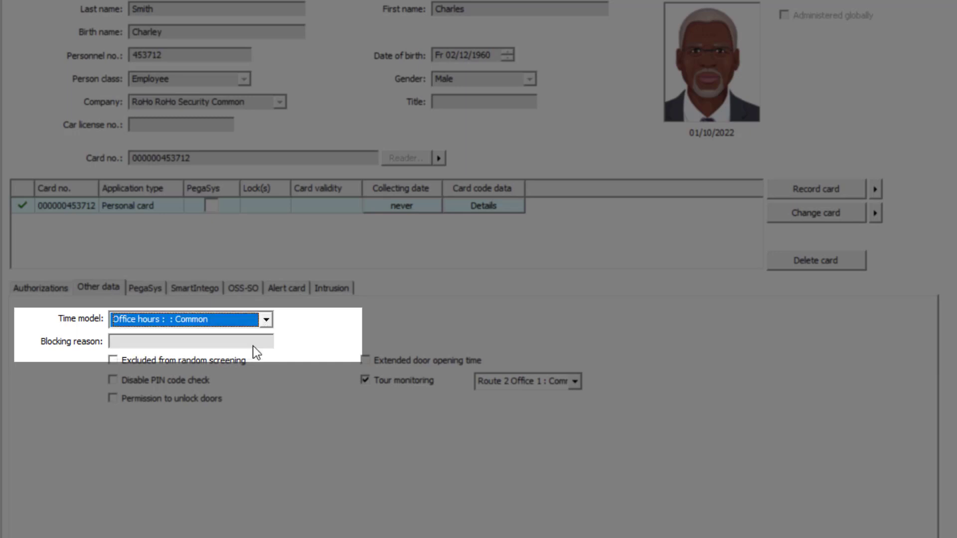
key("Escape")
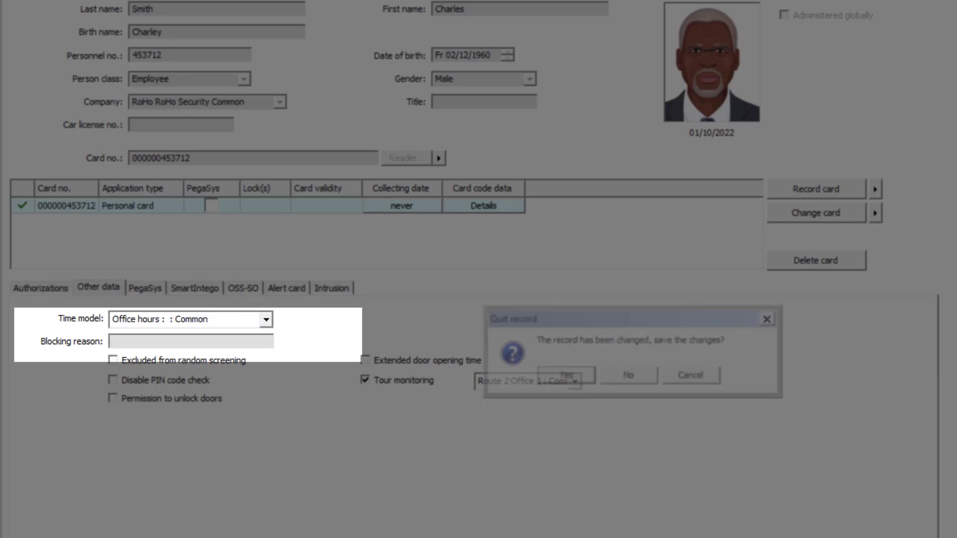
left_click(559, 380)
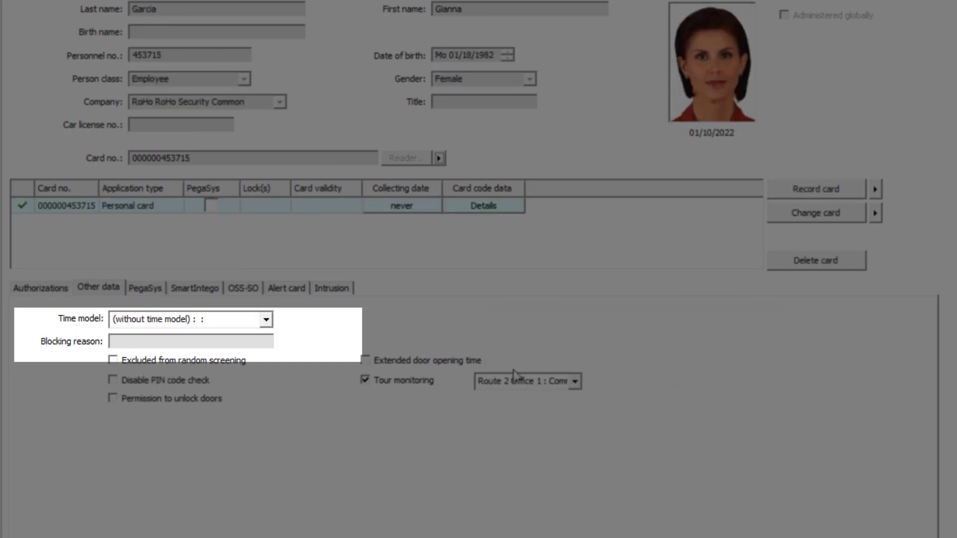
left_click(267, 319)
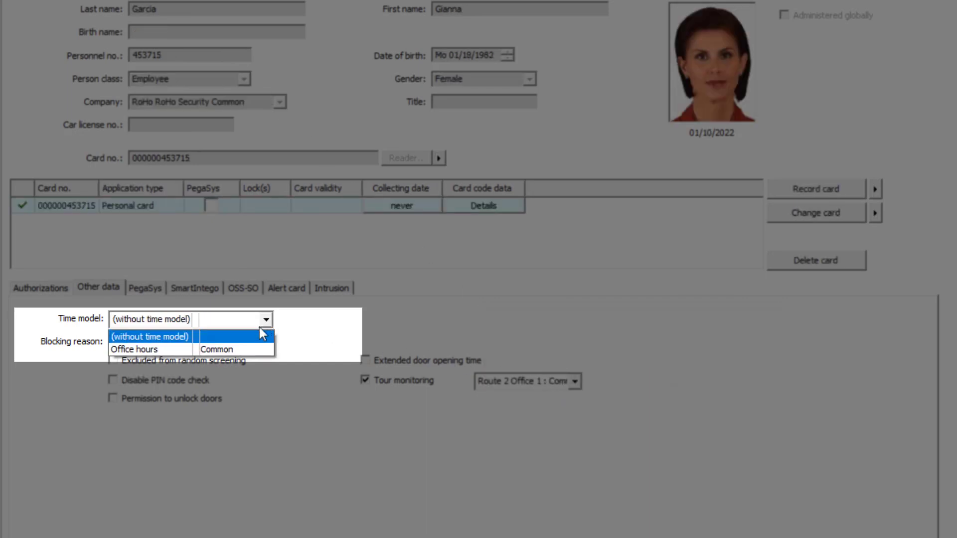
left_click(242, 349)
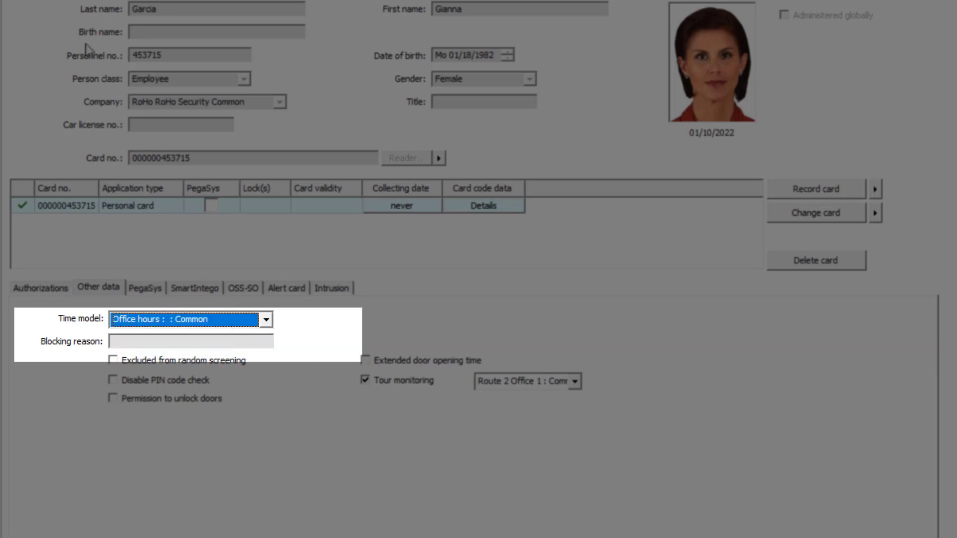